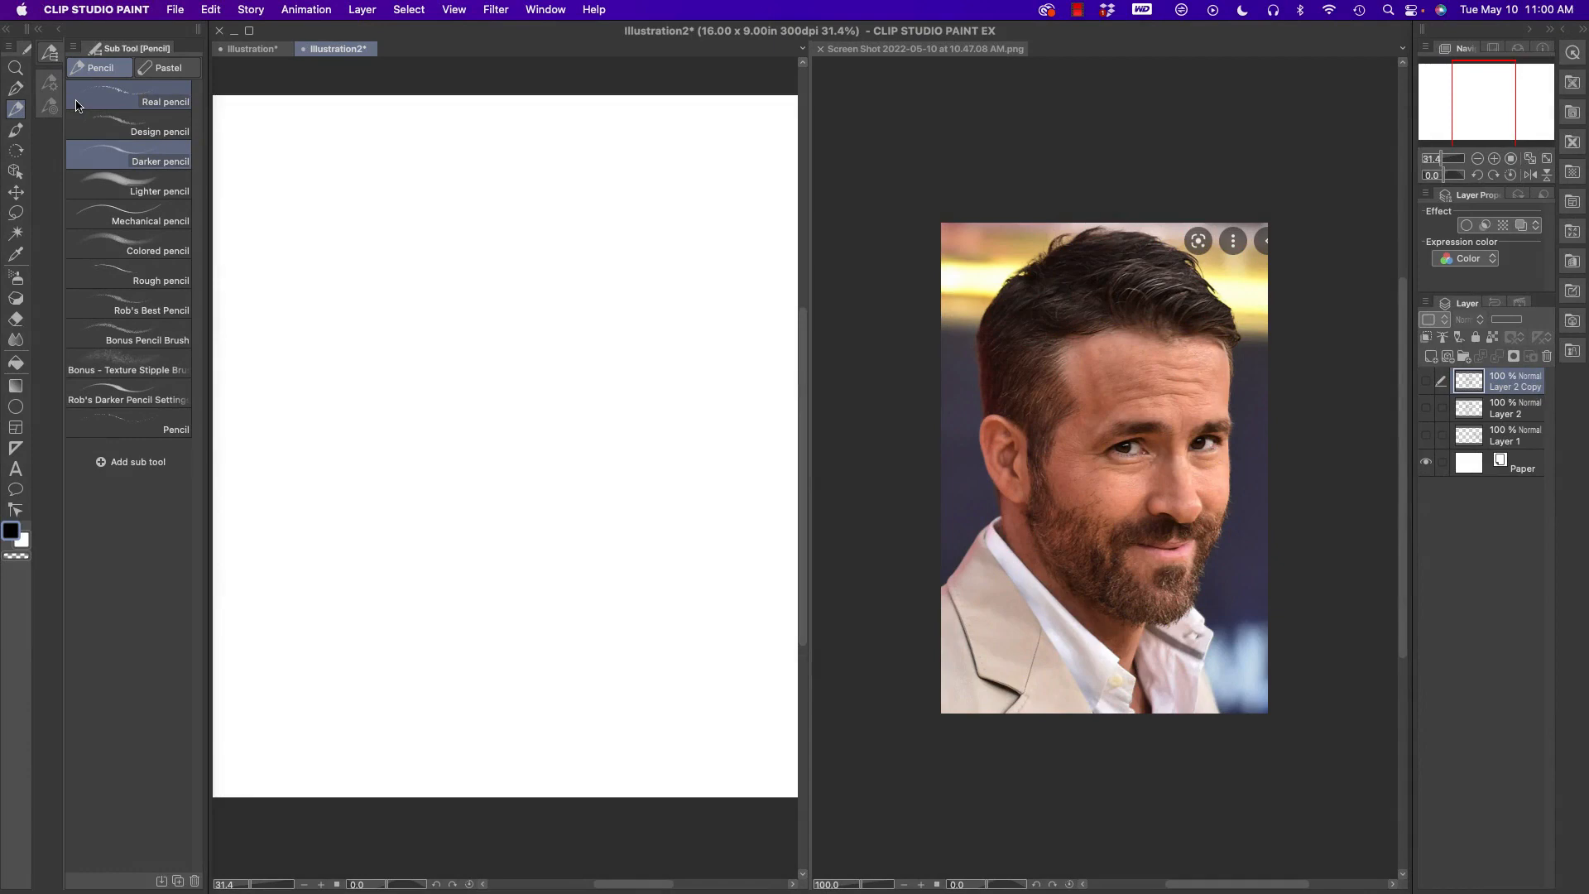
- Select the Darker pencil and add a new layer above the hidden sketch layers for the portrait
click(15, 68)
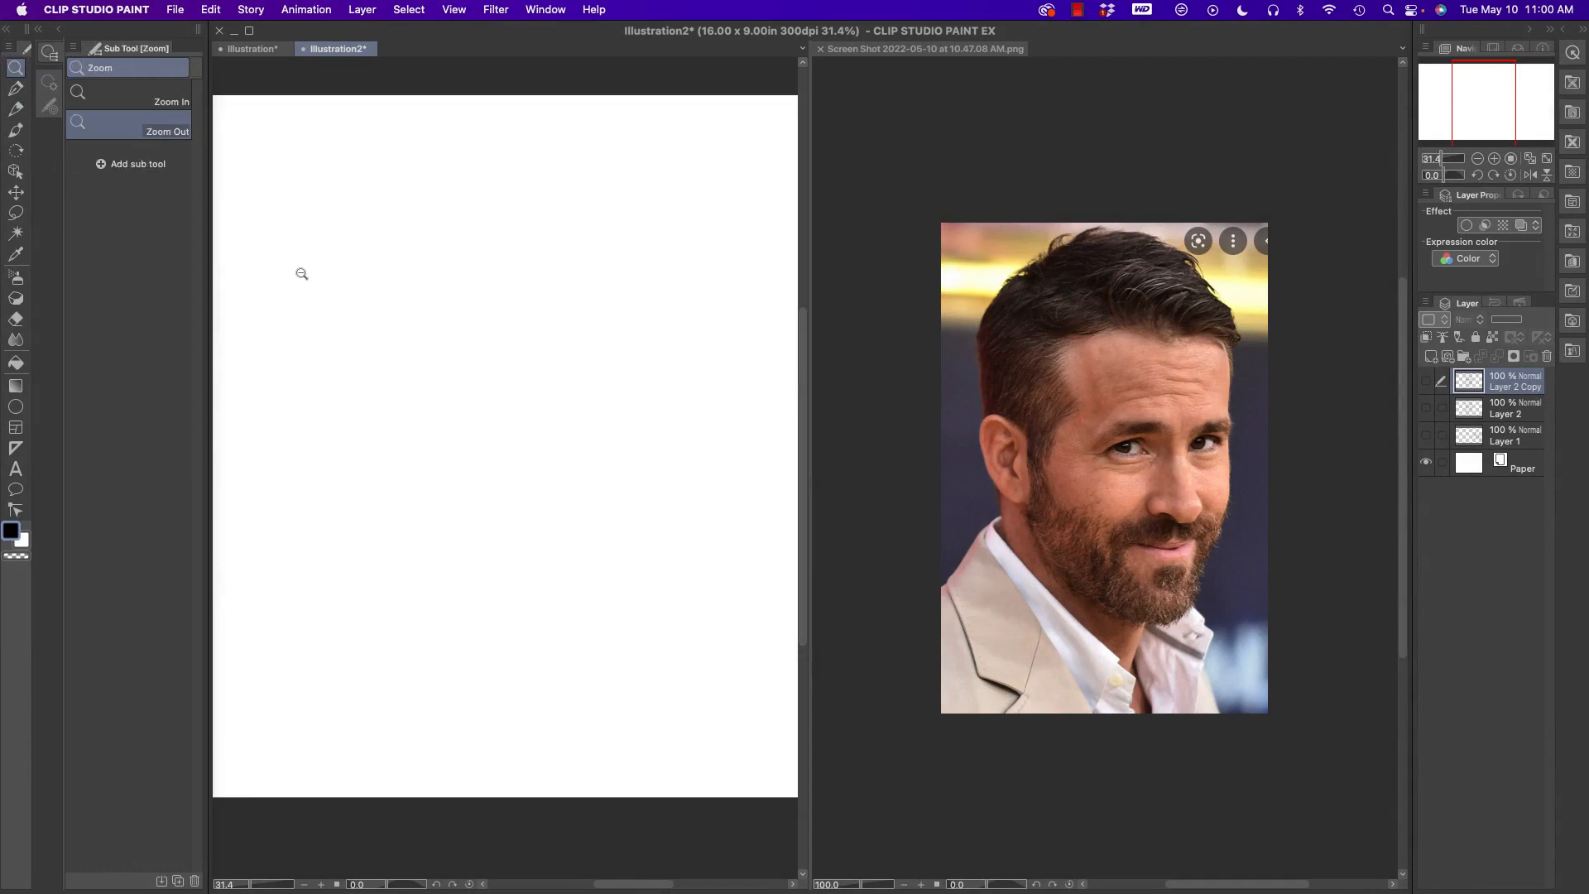
click(991, 583)
drag(1024, 587, 1034, 585)
click(526, 572)
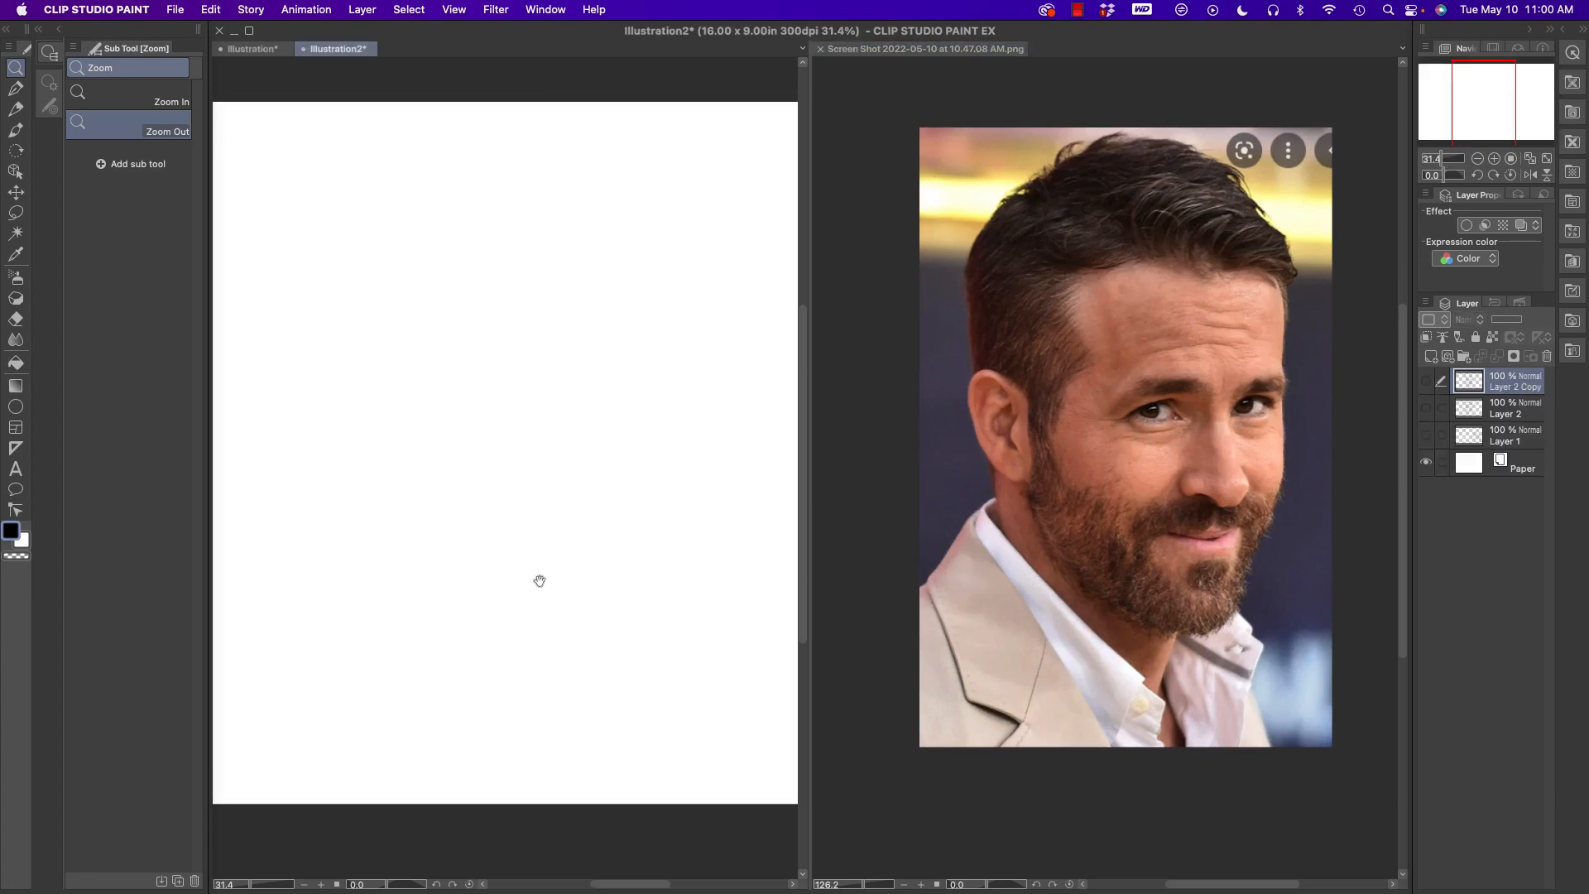
click(14, 108)
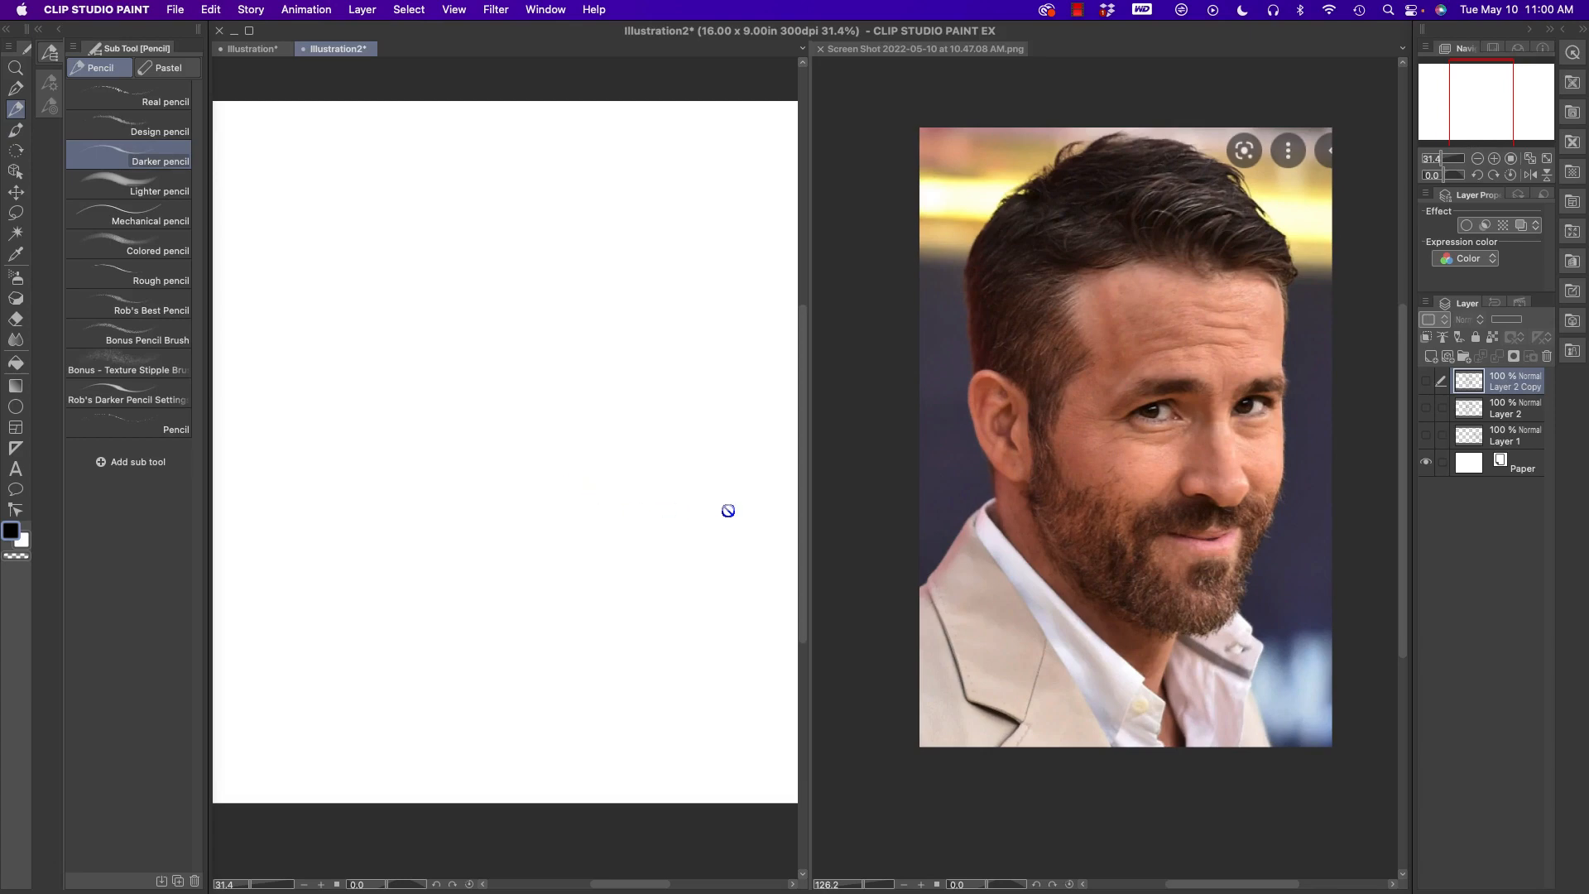
click(1430, 356)
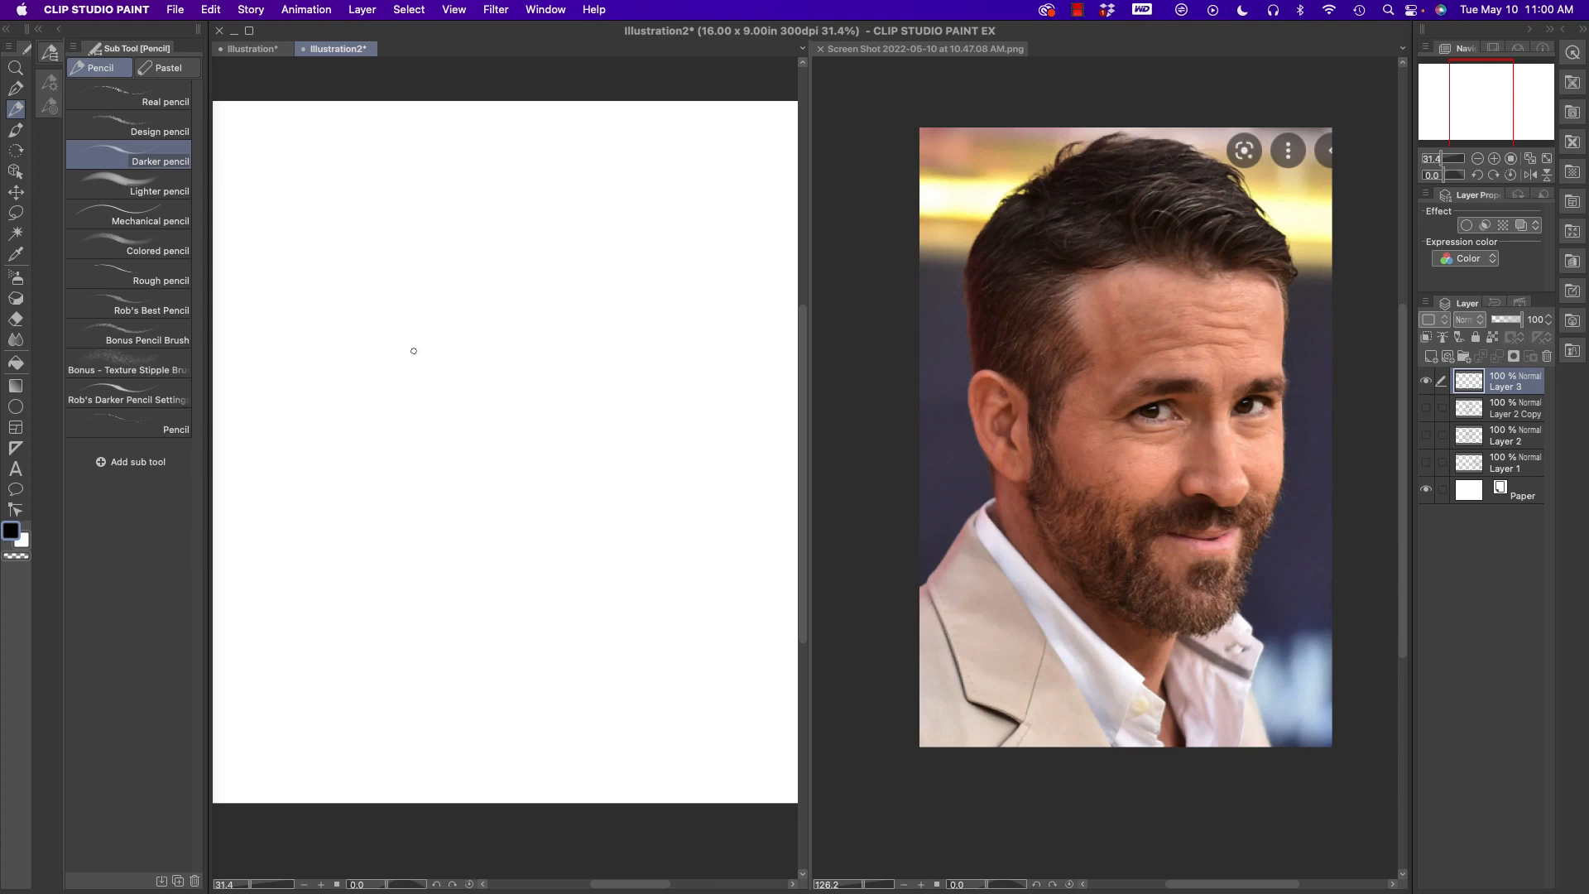
- Sketch the head's rounded top, the far side of the face, and the chin and jawline
mouse_move(411, 365)
mouse_down()
mouse_move(407, 277)
mouse_move(445, 218)
mouse_move(593, 184)
mouse_move(665, 257)
mouse_up()
mouse_move(589, 181)
mouse_down()
mouse_move(667, 254)
mouse_move(685, 286)
mouse_move(682, 344)
mouse_up()
drag(682, 345, 681, 392)
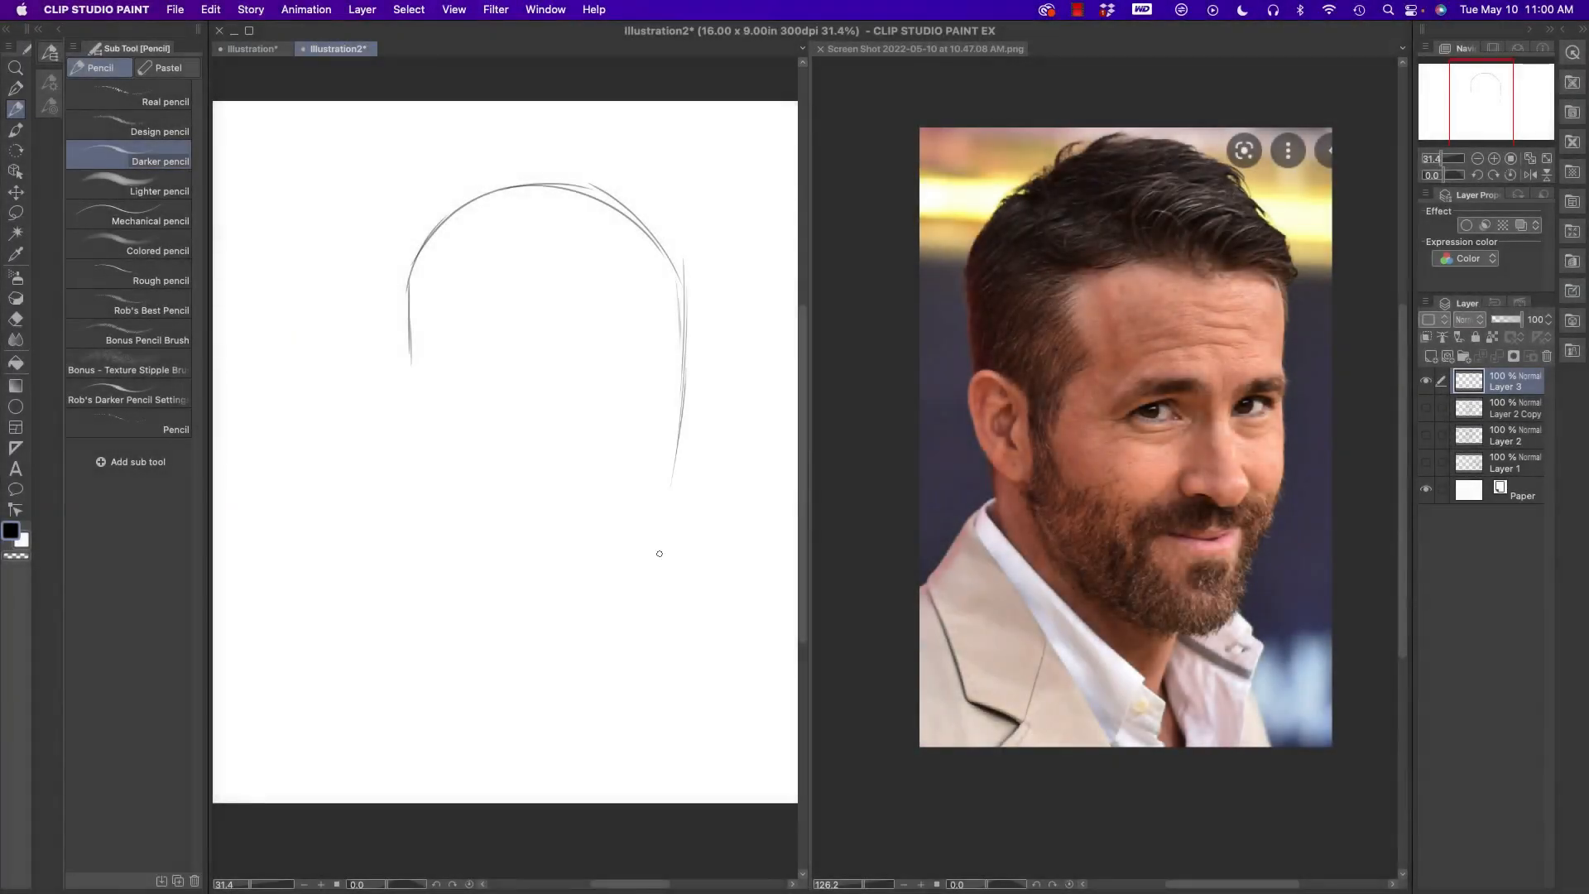
mouse_move(673, 488)
mouse_down()
mouse_move(653, 609)
mouse_move(572, 632)
mouse_move(548, 619)
mouse_up()
mouse_move(653, 605)
mouse_down()
mouse_move(552, 607)
mouse_move(445, 532)
mouse_up()
mouse_move(546, 598)
mouse_down()
mouse_move(446, 537)
mouse_move(427, 490)
mouse_up()
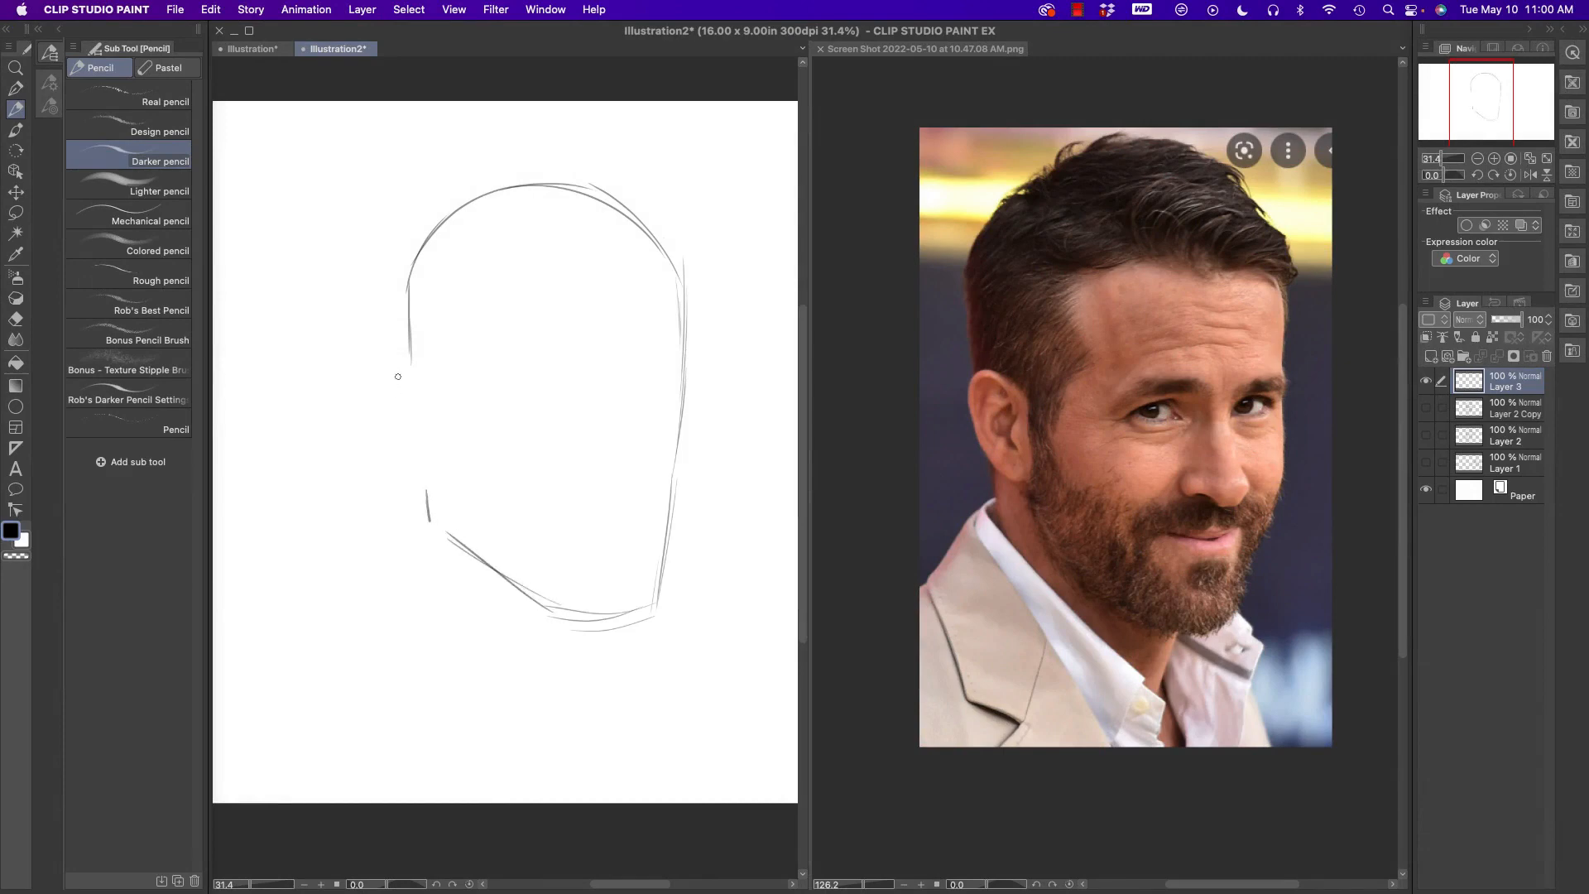
- Draw the ear as an oval, and add the neck lines while reinforcing the skull outline
mouse_move(388, 394)
mouse_down()
mouse_move(402, 358)
mouse_move(408, 457)
mouse_move(445, 397)
mouse_move(391, 360)
mouse_move(397, 271)
mouse_up()
mouse_move(394, 354)
mouse_down()
mouse_move(398, 269)
mouse_move(390, 302)
mouse_move(487, 190)
mouse_move(636, 209)
mouse_move(687, 321)
mouse_up()
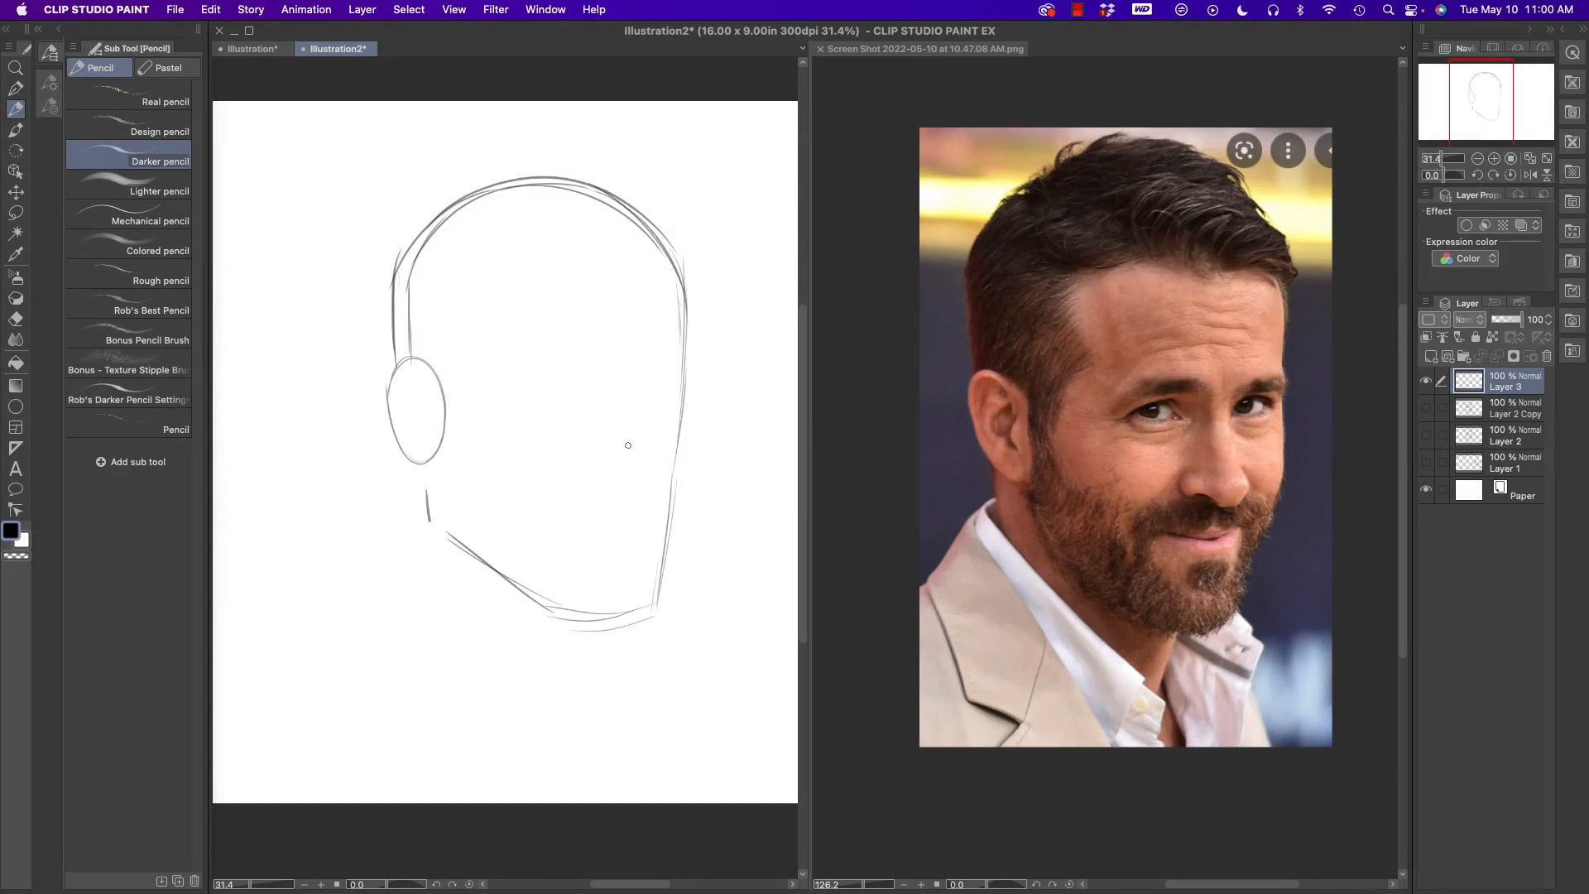
drag(412, 460, 405, 609)
drag(618, 627, 605, 686)
drag(405, 504, 398, 608)
mouse_move(410, 460)
mouse_down()
mouse_move(406, 574)
mouse_move(430, 520)
mouse_move(554, 608)
mouse_move(644, 621)
mouse_move(677, 507)
mouse_move(692, 342)
mouse_move(684, 263)
mouse_move(603, 188)
mouse_up()
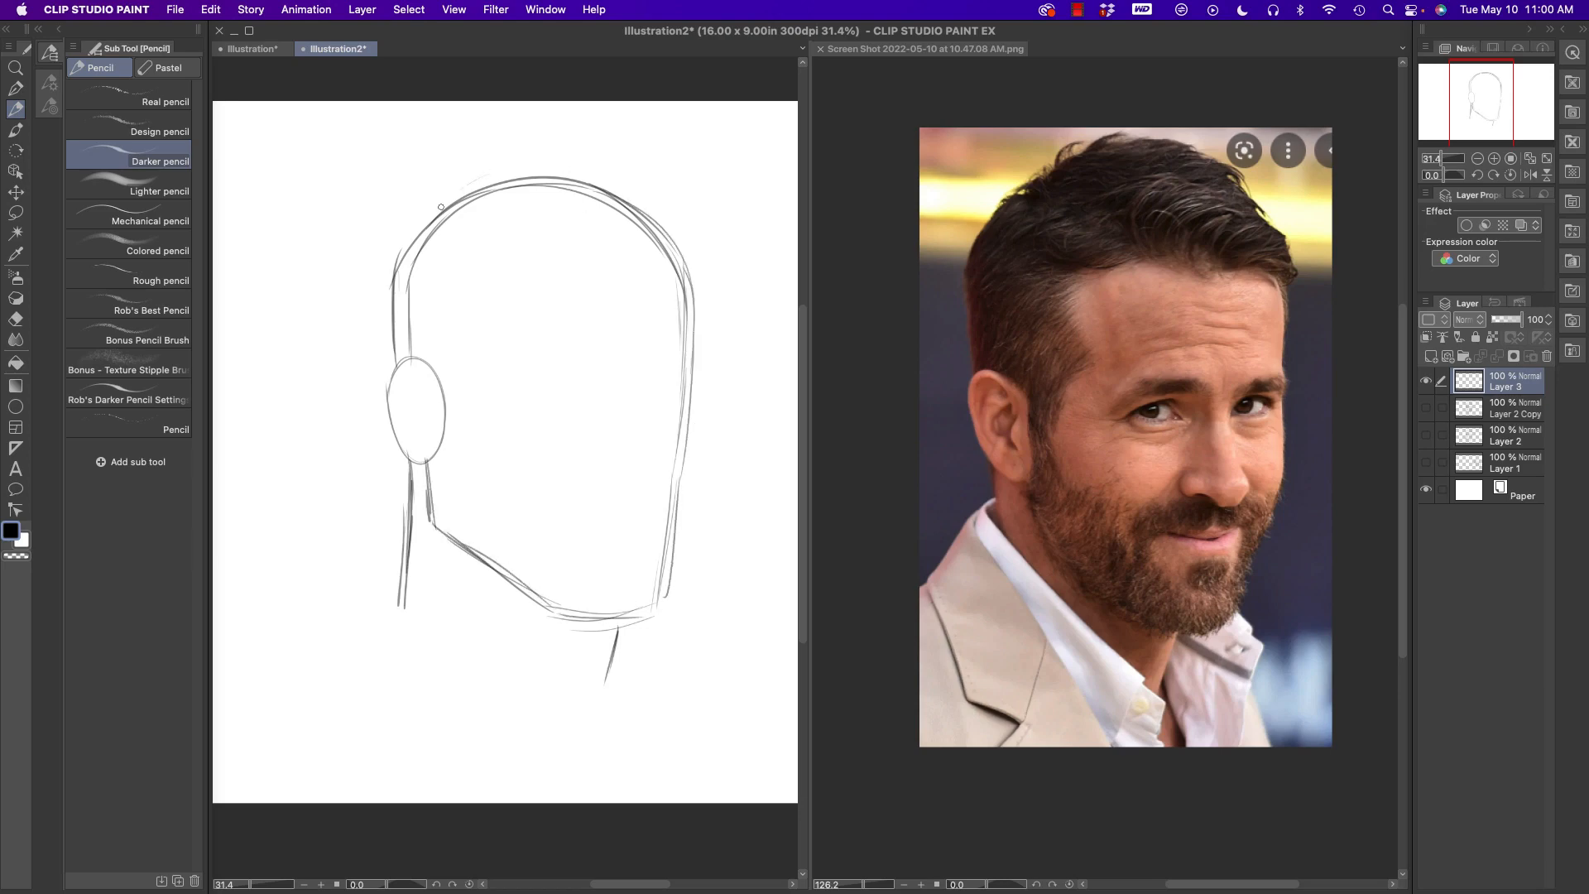
mouse_move(402, 236)
mouse_down()
mouse_move(385, 360)
mouse_move(422, 468)
mouse_move(387, 608)
mouse_up()
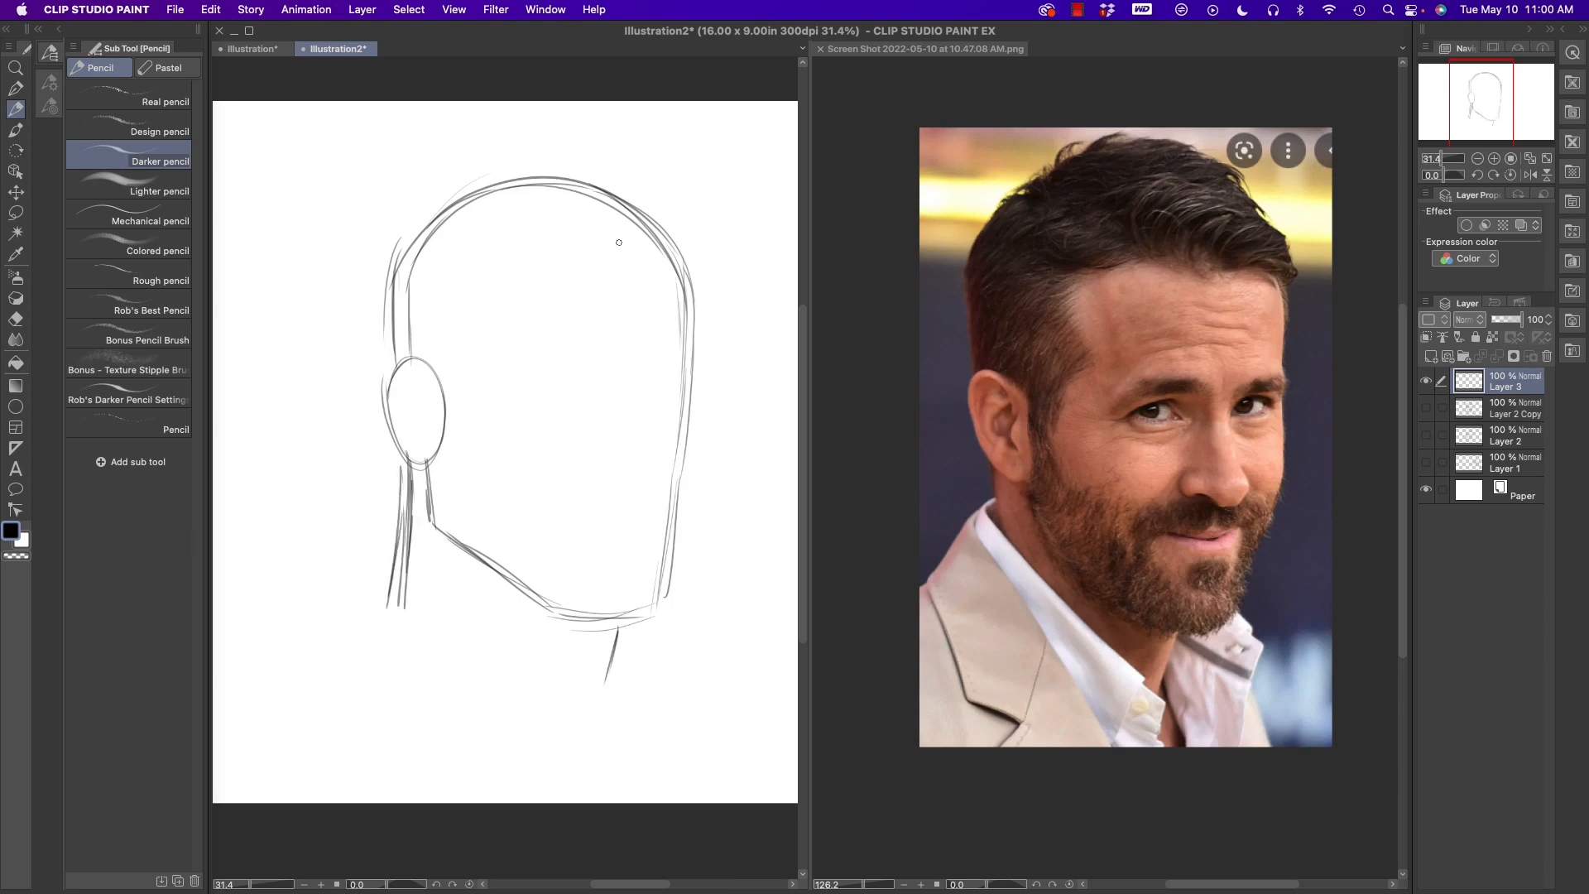
- Sketch the vertical centre line of the face and the curved brow guideline running across from the ear
mouse_move(564, 176)
mouse_down()
mouse_move(647, 336)
mouse_move(632, 390)
mouse_move(643, 273)
mouse_move(625, 616)
mouse_up()
drag(387, 377, 399, 348)
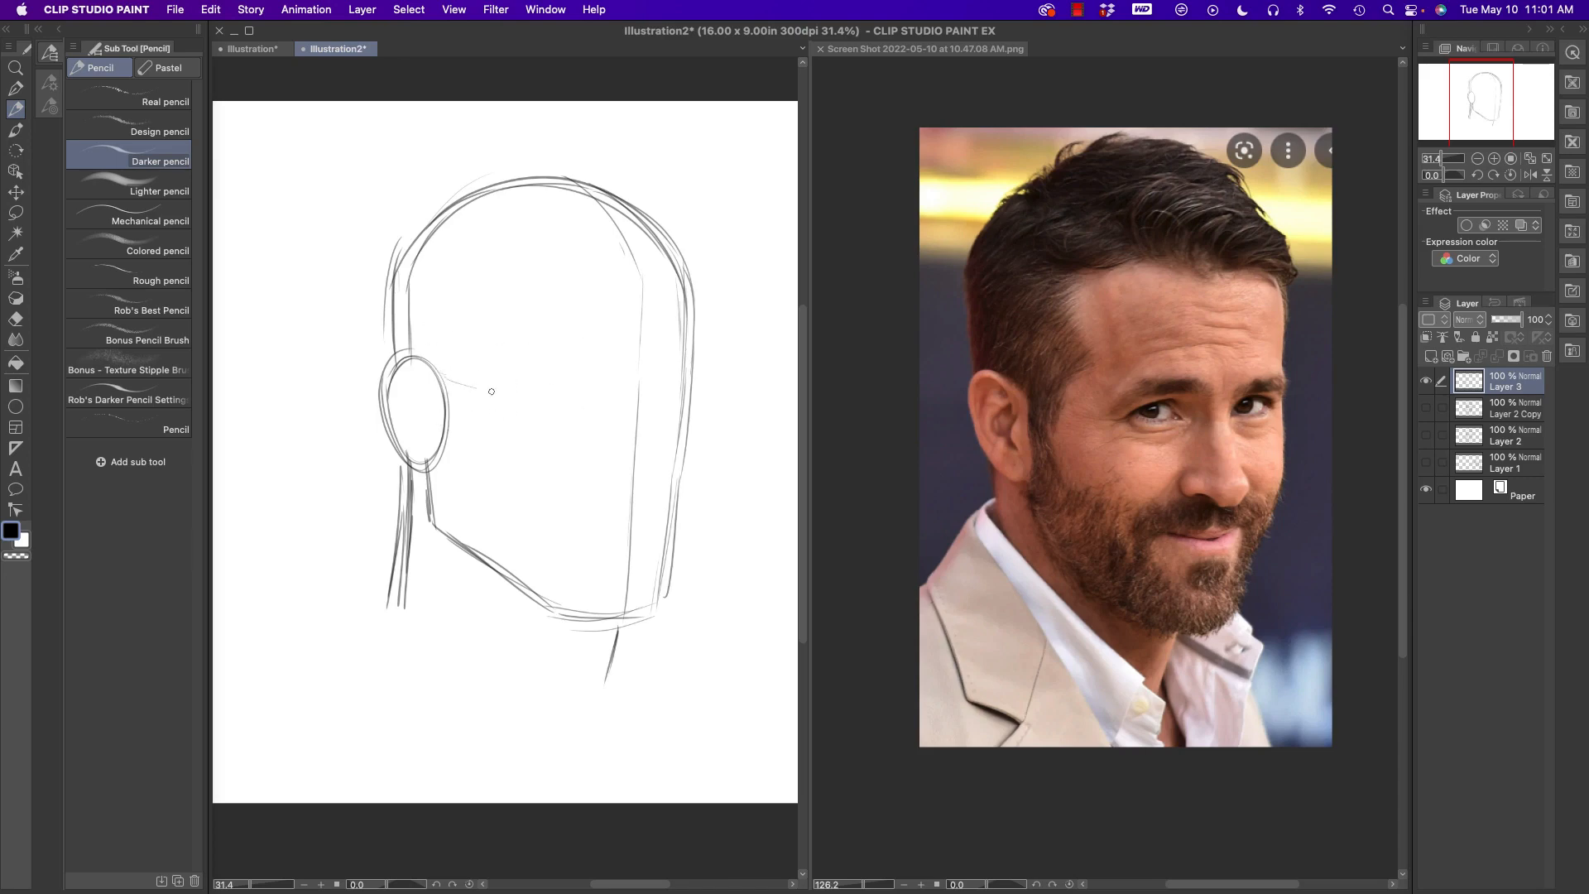
mouse_move(492, 392)
mouse_down()
mouse_move(698, 384)
mouse_move(494, 393)
mouse_up()
- Reinforce the ear oval and the jaw corner below it with darker strokes
drag(398, 361, 443, 438)
drag(390, 393, 432, 452)
mouse_move(386, 364)
mouse_down()
mouse_move(435, 411)
mouse_move(438, 542)
mouse_up()
- Thicken the jawline and sketch the neck muscle lines running from behind the jaw to the throat
drag(448, 542, 528, 603)
mouse_move(491, 555)
mouse_down()
mouse_move(605, 677)
mouse_move(542, 670)
mouse_move(601, 662)
mouse_move(508, 619)
mouse_up()
drag(414, 503, 488, 647)
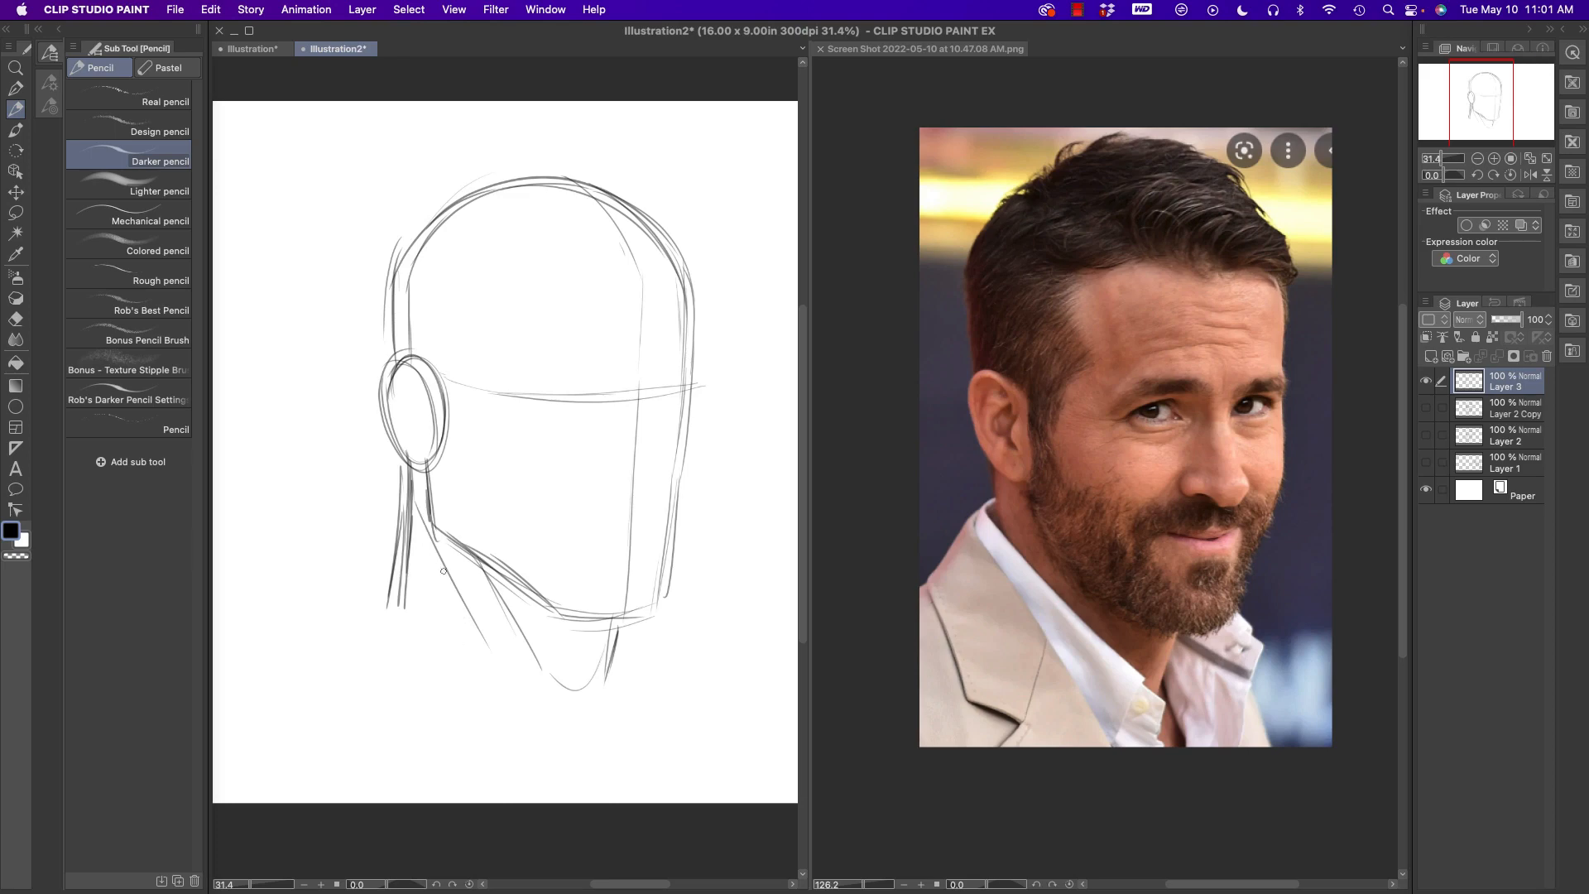
mouse_move(426, 509)
mouse_down()
mouse_move(468, 608)
mouse_move(544, 658)
mouse_up()
- Sketch the shirt collar around the neck and rough in the lapel and shoulder lines
mouse_move(403, 610)
mouse_down()
mouse_move(582, 730)
mouse_move(622, 719)
mouse_up()
drag(618, 666, 633, 716)
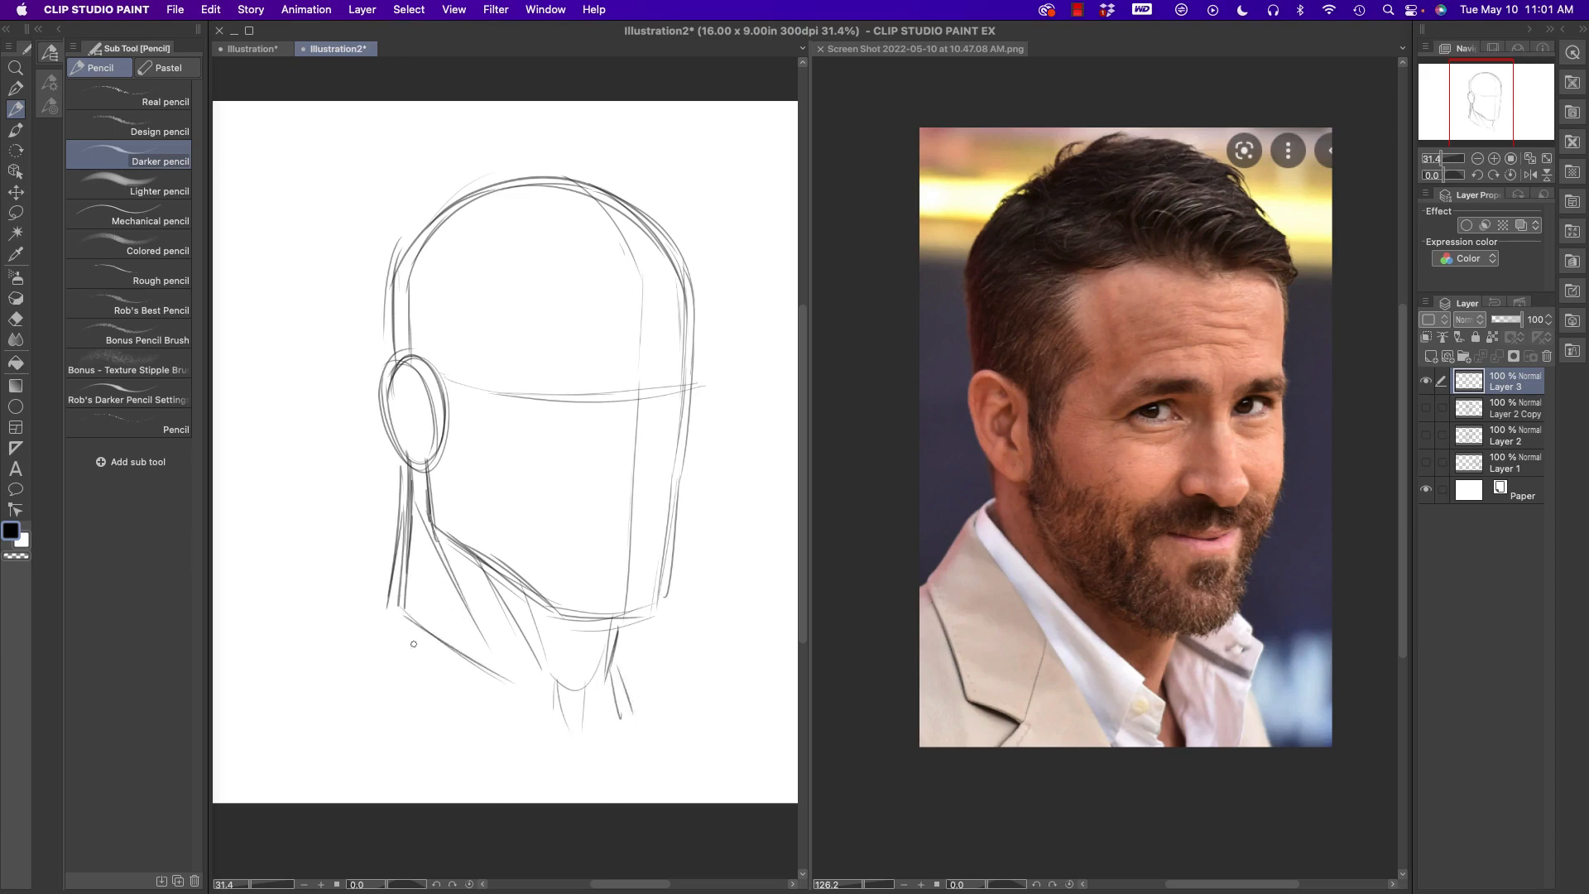
mouse_move(400, 586)
mouse_down()
mouse_move(364, 629)
mouse_move(518, 776)
mouse_up()
drag(365, 618, 328, 646)
- Sketch the nose and outline both eyes beneath the brow guideline
drag(664, 382, 650, 398)
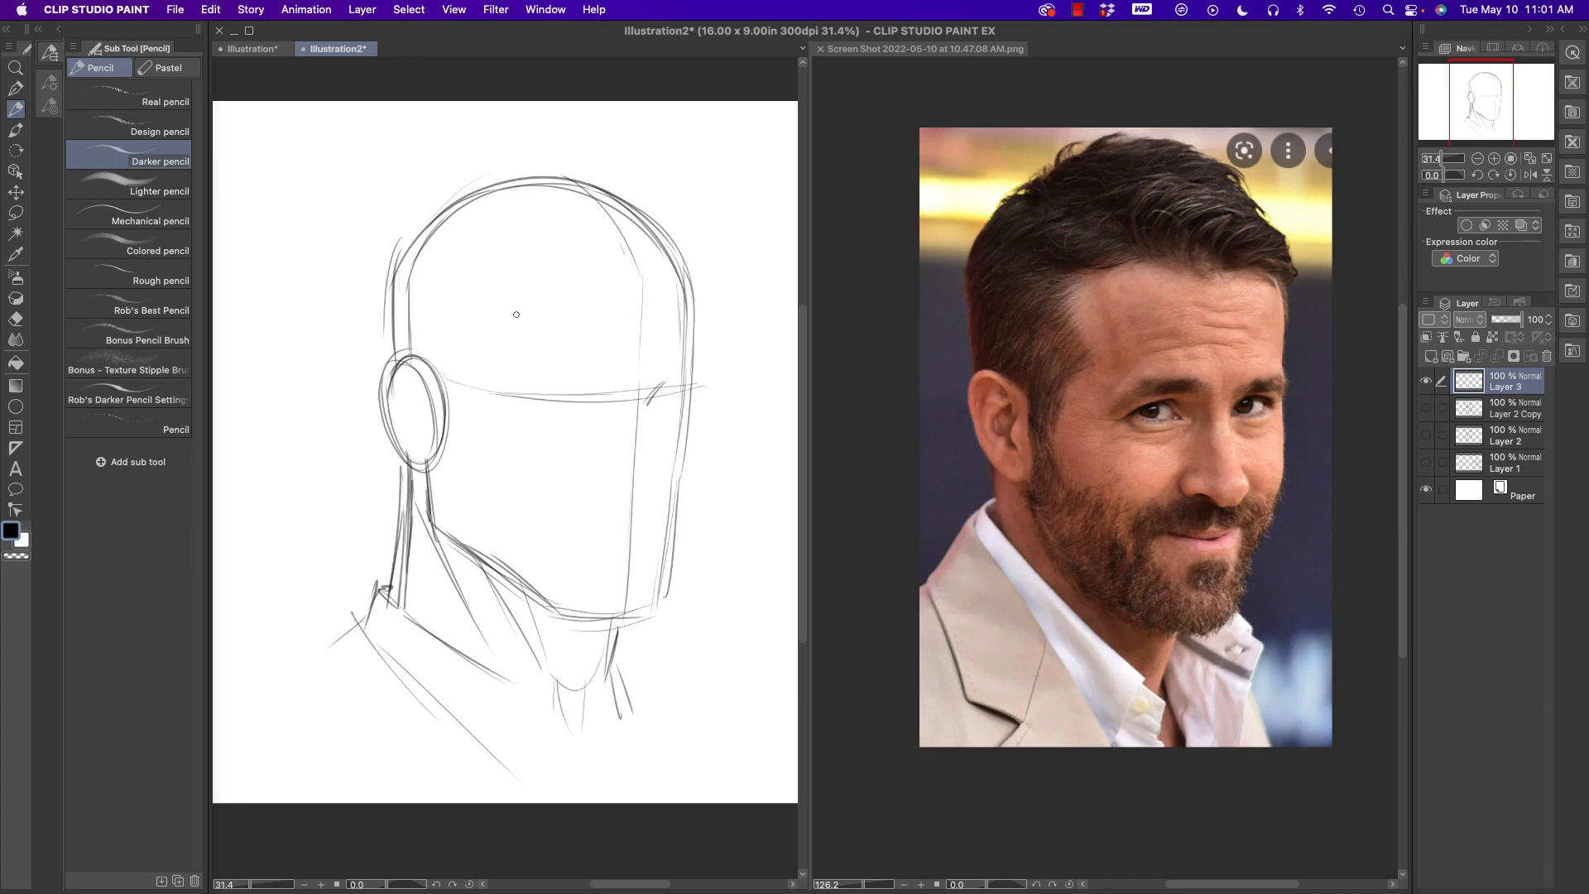
mouse_move(648, 413)
mouse_down()
mouse_move(655, 497)
mouse_move(607, 488)
mouse_move(637, 504)
mouse_move(666, 478)
mouse_move(651, 392)
mouse_move(696, 398)
mouse_move(652, 629)
mouse_move(567, 629)
mouse_move(640, 620)
mouse_move(571, 622)
mouse_move(441, 539)
mouse_move(428, 460)
mouse_up()
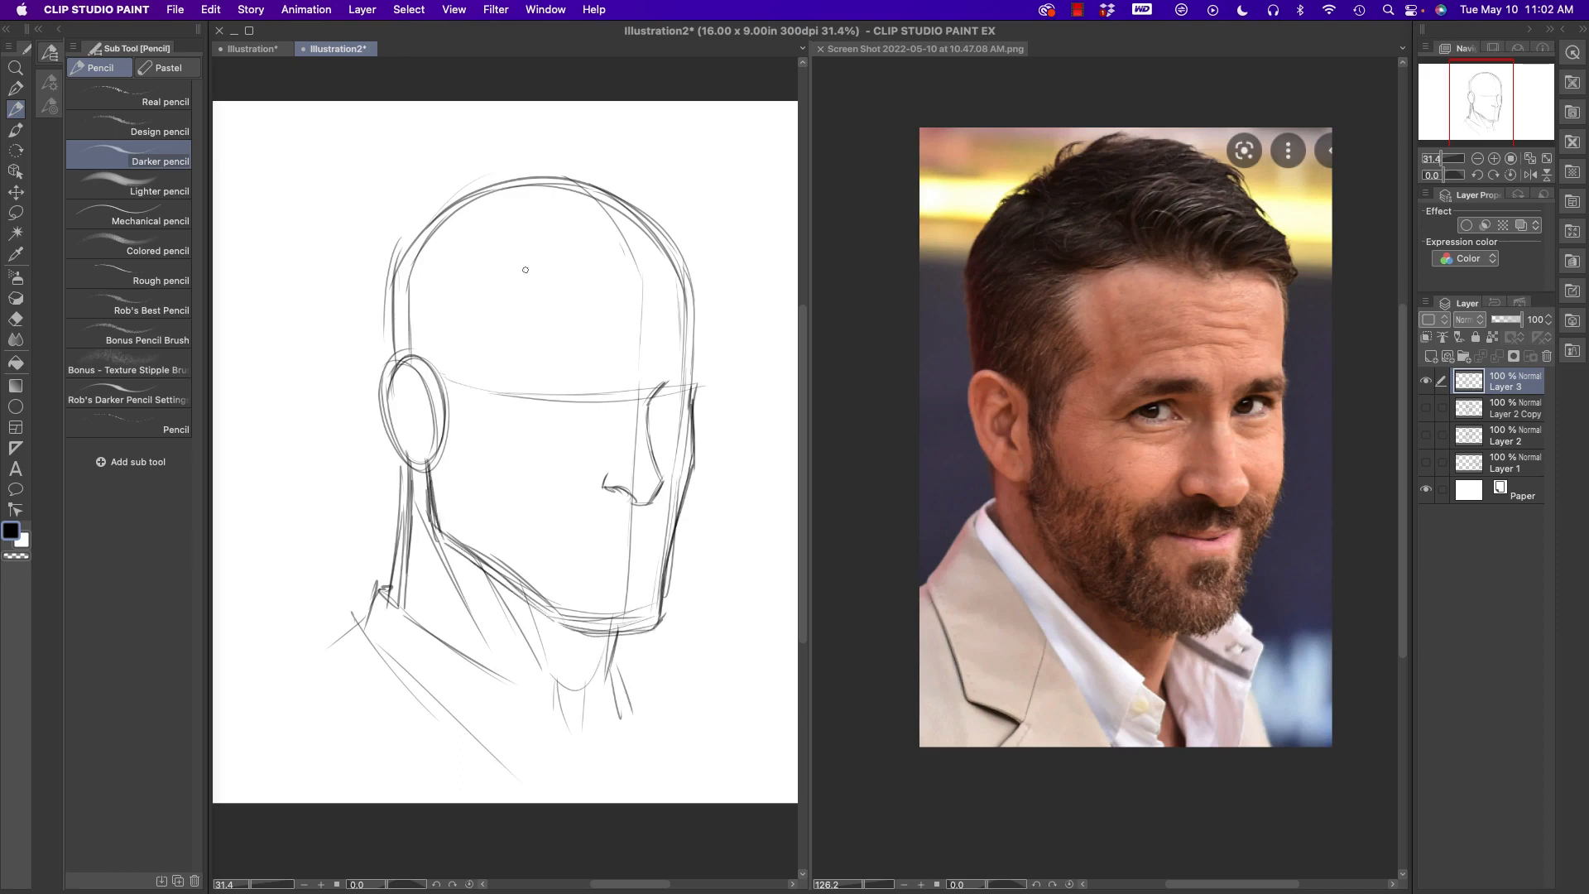
mouse_move(606, 389)
mouse_down()
mouse_move(626, 394)
mouse_move(590, 417)
mouse_move(590, 394)
mouse_move(536, 401)
mouse_move(525, 423)
mouse_move(571, 398)
mouse_move(593, 418)
mouse_move(652, 419)
mouse_up()
mouse_move(654, 400)
mouse_down()
mouse_move(564, 425)
mouse_move(580, 422)
mouse_move(538, 414)
mouse_move(690, 414)
mouse_up()
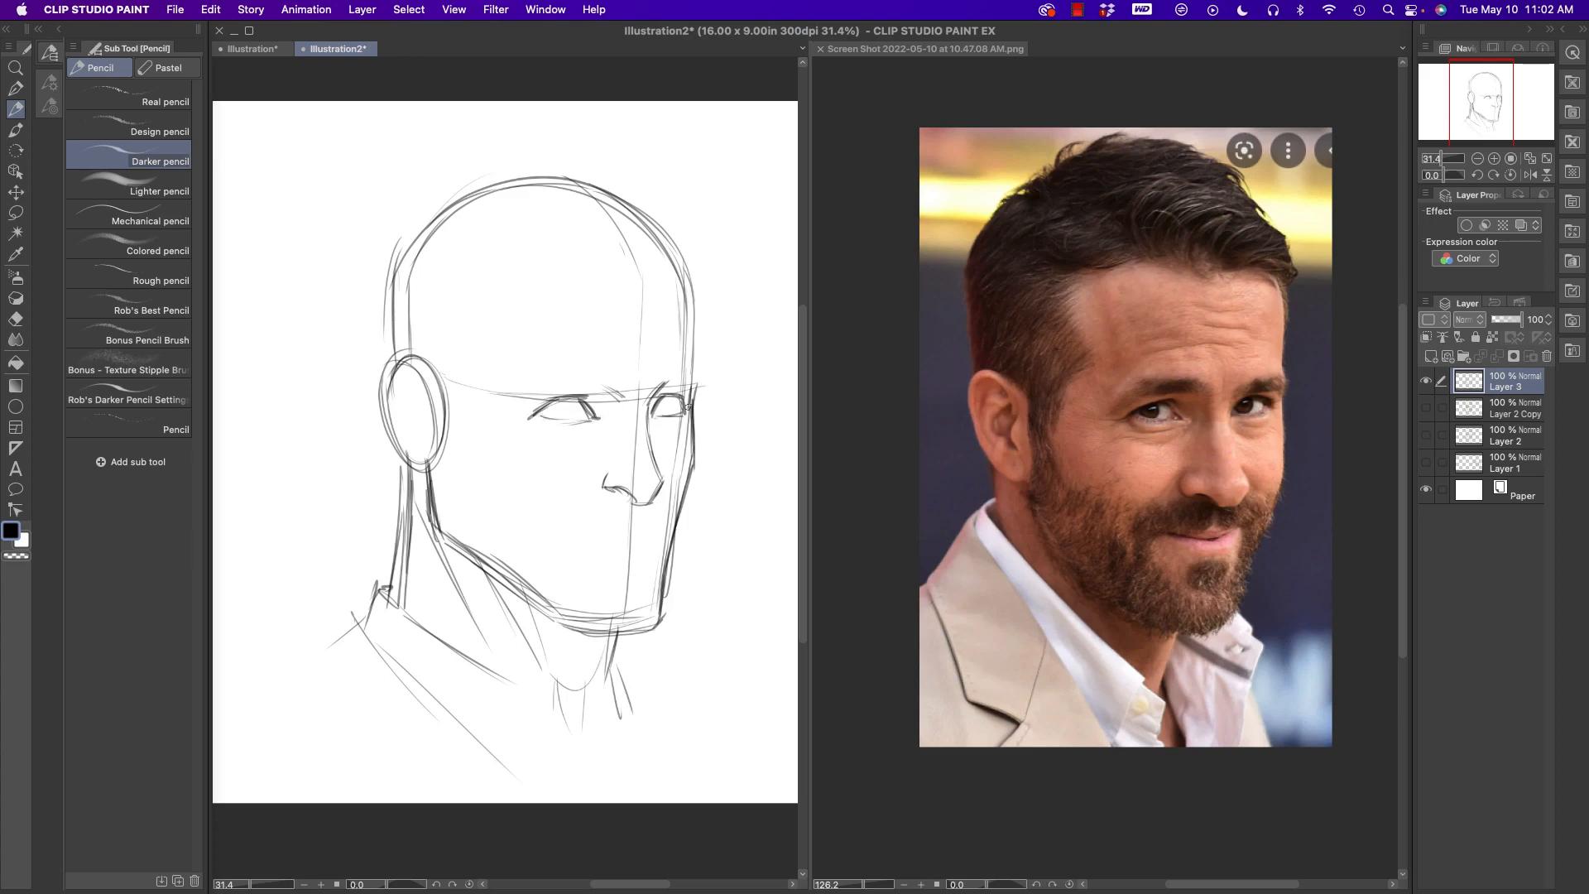
- Sketch both eyebrows with short strokes and define the forehead and brow contour on the far side
drag(599, 374, 602, 387)
mouse_move(585, 372)
mouse_down()
mouse_move(597, 385)
mouse_move(515, 390)
mouse_move(542, 377)
mouse_up()
drag(588, 369, 658, 386)
drag(669, 373, 665, 382)
drag(669, 375, 686, 375)
mouse_move(690, 378)
mouse_down()
mouse_move(670, 382)
mouse_move(696, 367)
mouse_move(672, 237)
mouse_up()
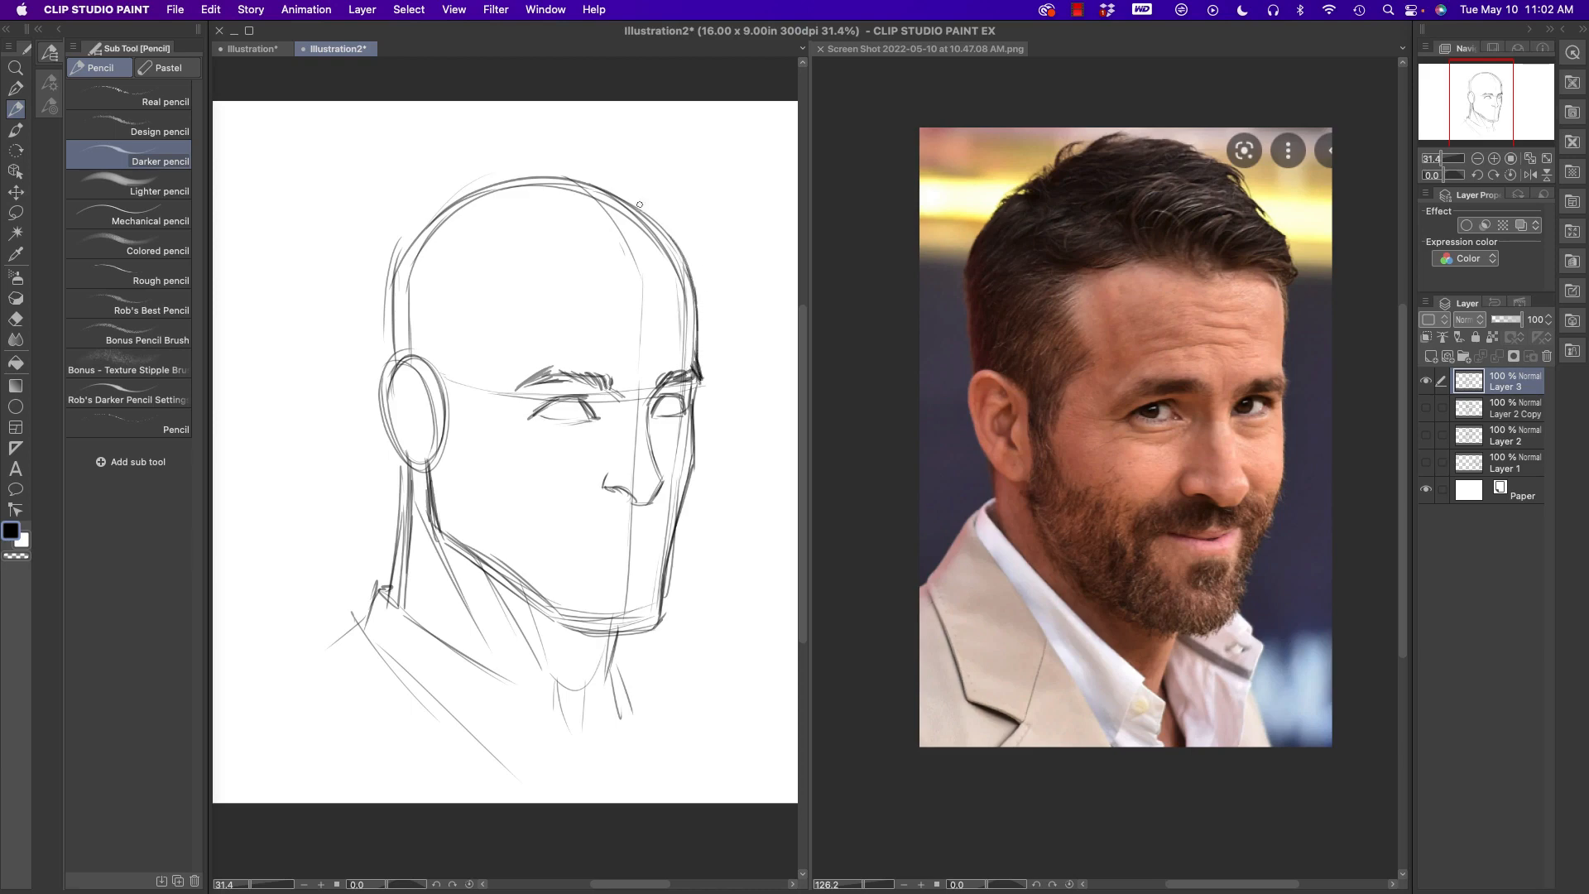
drag(695, 358, 703, 383)
drag(703, 382, 695, 398)
- Draw the mouth and lower lip lines, and clean up the mouth corner with a smaller Soft eraser
mouse_move(644, 530)
mouse_down()
mouse_move(568, 536)
mouse_move(660, 535)
mouse_move(568, 535)
mouse_move(663, 533)
mouse_move(607, 559)
mouse_up()
key(e)
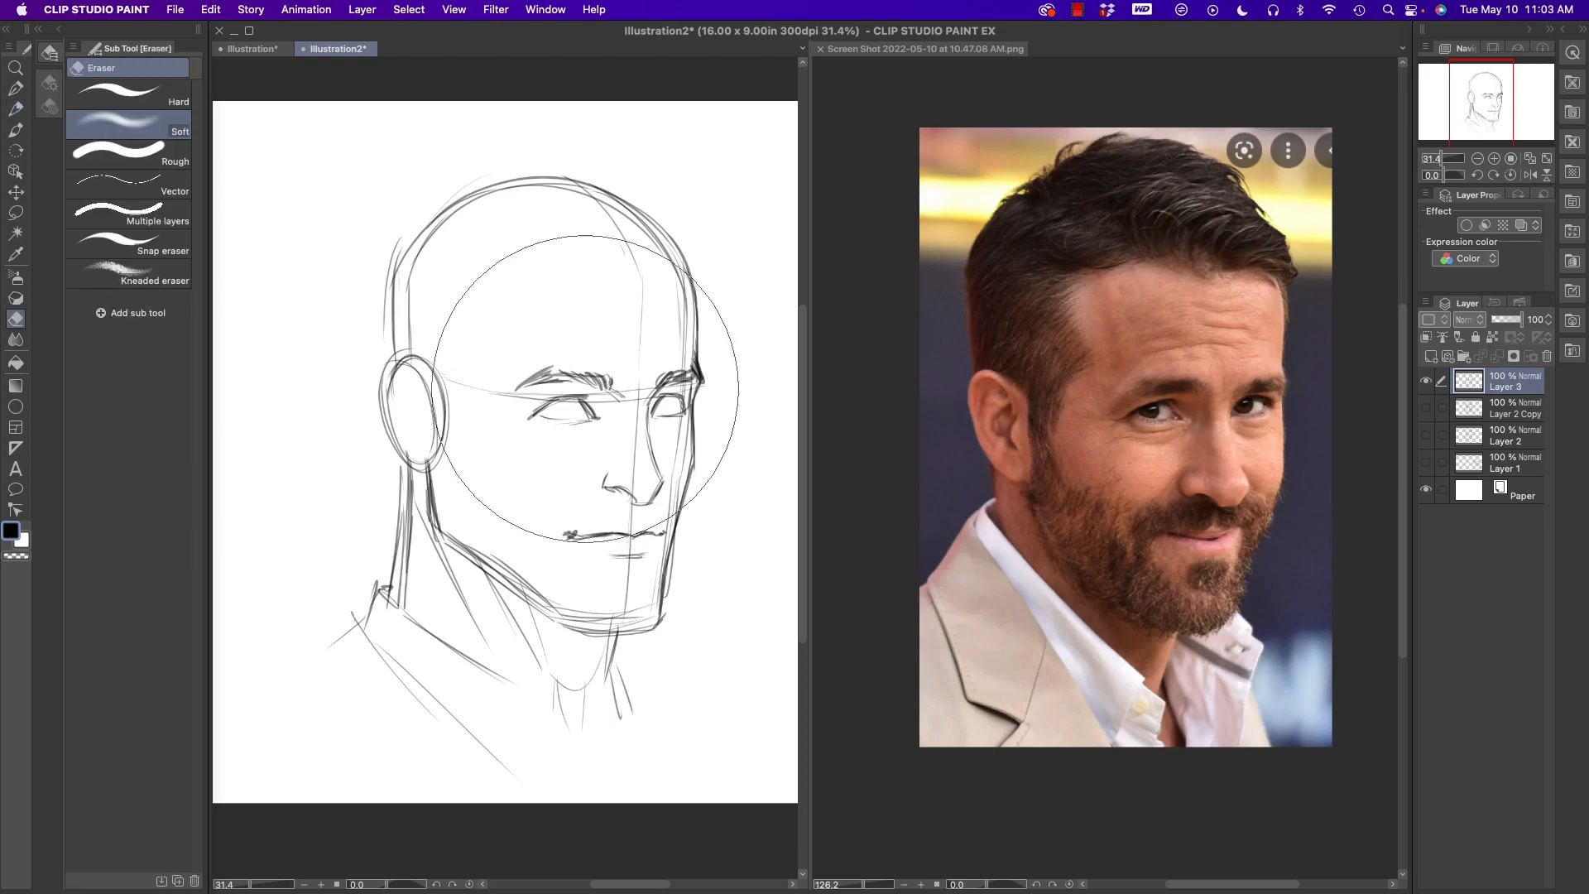
key(bracketleft)
key(bracketleft)
key(bracketleft)
key(bracketleft)
key(bracketleft)
key(bracketleft)
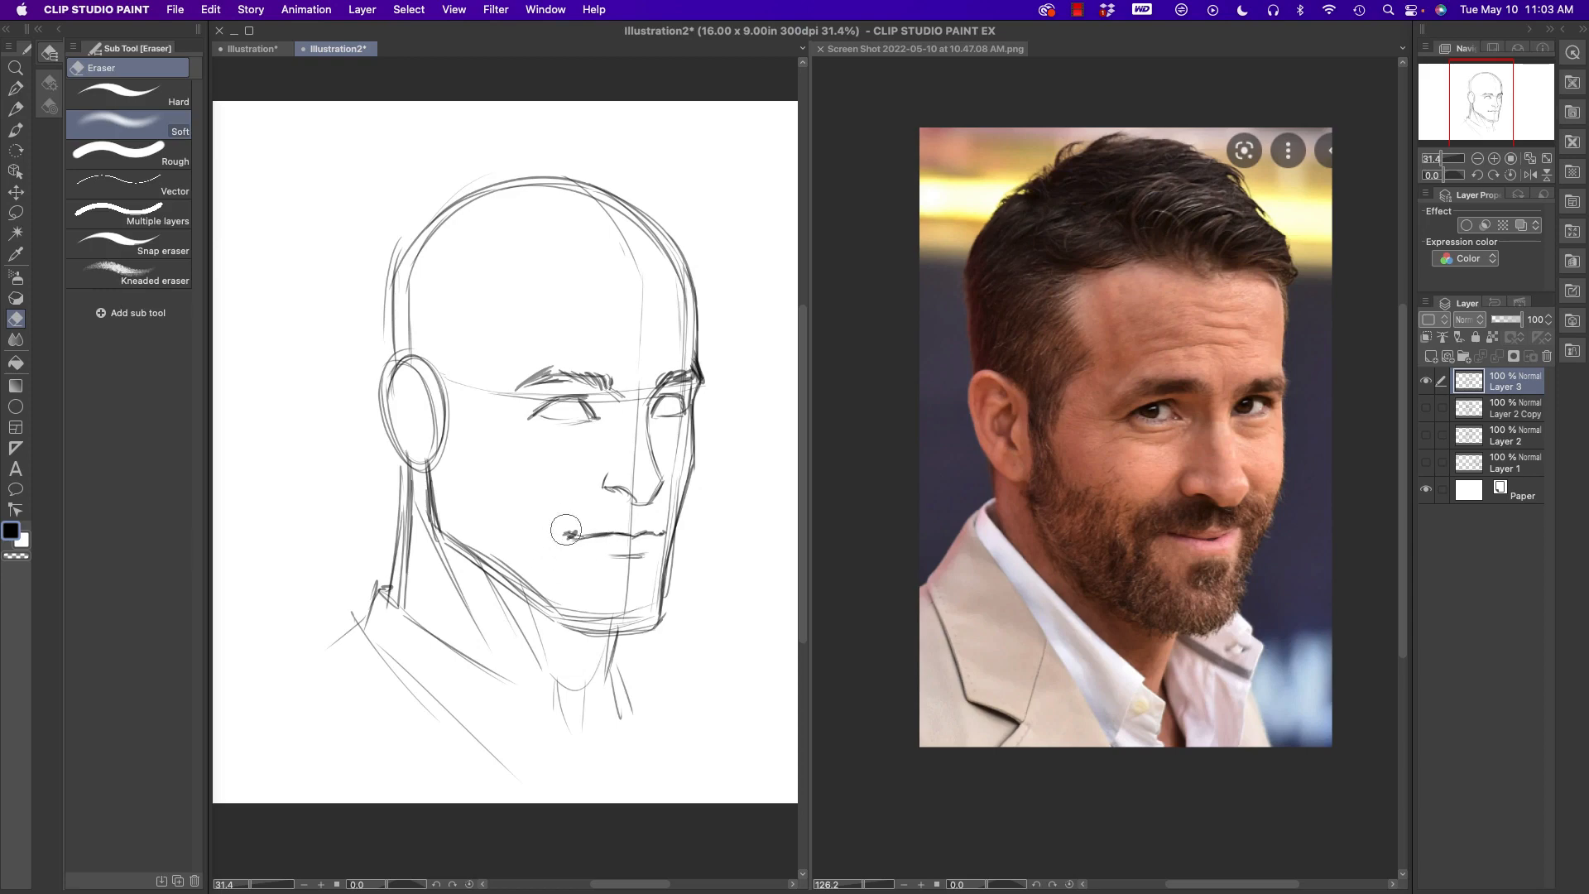
drag(566, 530, 562, 510)
- Redraw the mouth corner in pencil, and add the soul patch and moustache hairs
key(p)
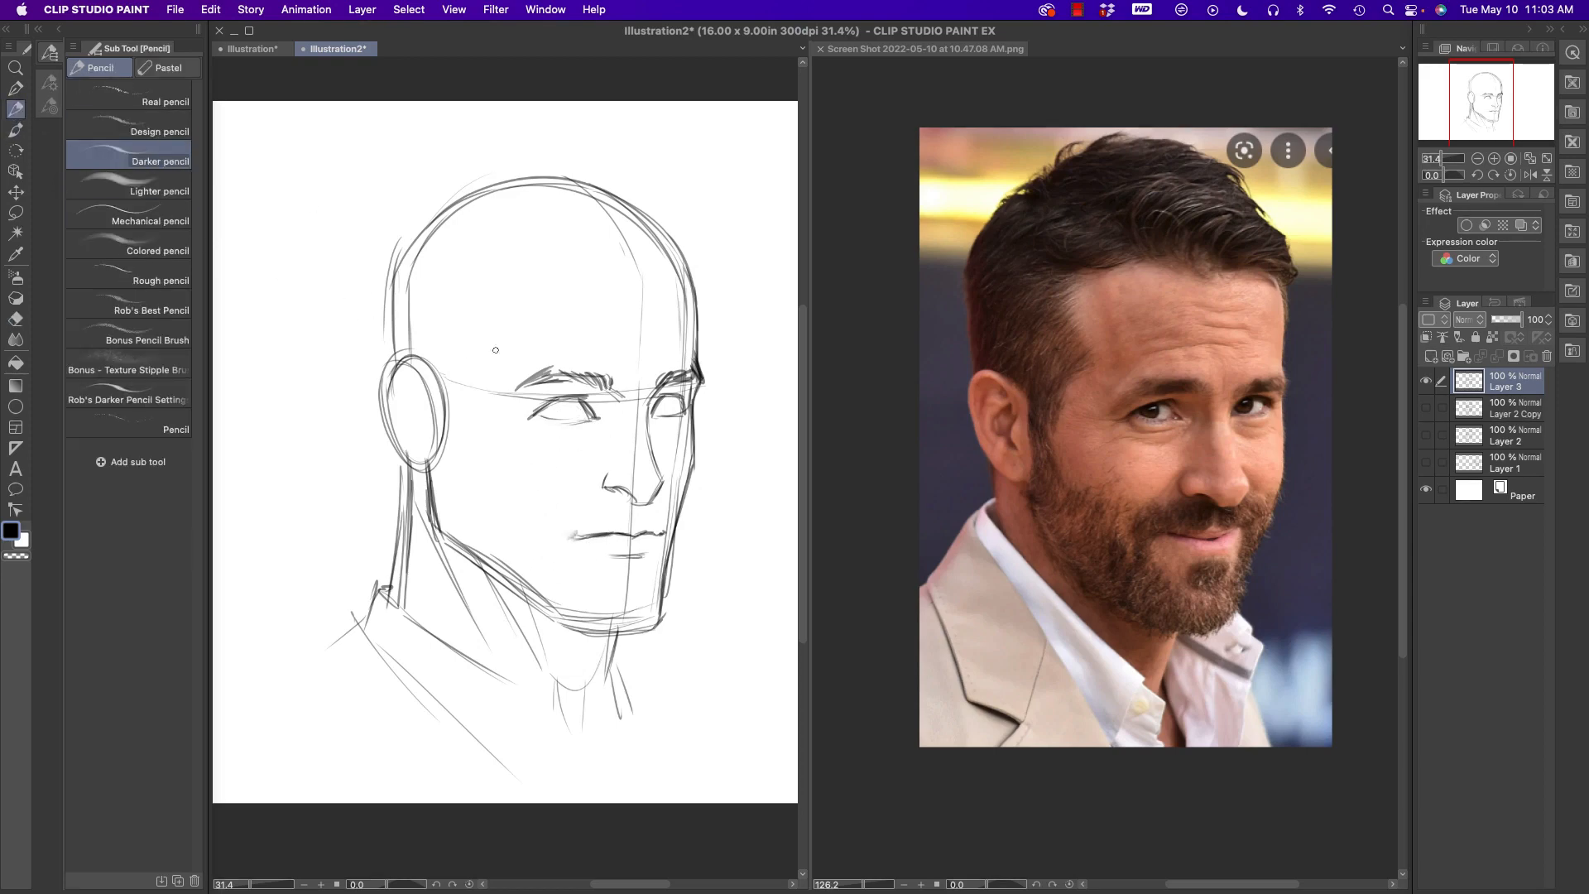
drag(574, 533, 583, 528)
mouse_move(640, 555)
mouse_down()
mouse_move(612, 554)
mouse_move(632, 573)
mouse_move(622, 586)
mouse_up()
mouse_move(627, 497)
mouse_down()
mouse_move(617, 523)
mouse_move(614, 501)
mouse_move(598, 522)
mouse_move(613, 516)
mouse_move(589, 498)
mouse_move(563, 528)
mouse_move(672, 508)
mouse_move(562, 518)
mouse_move(553, 546)
mouse_up()
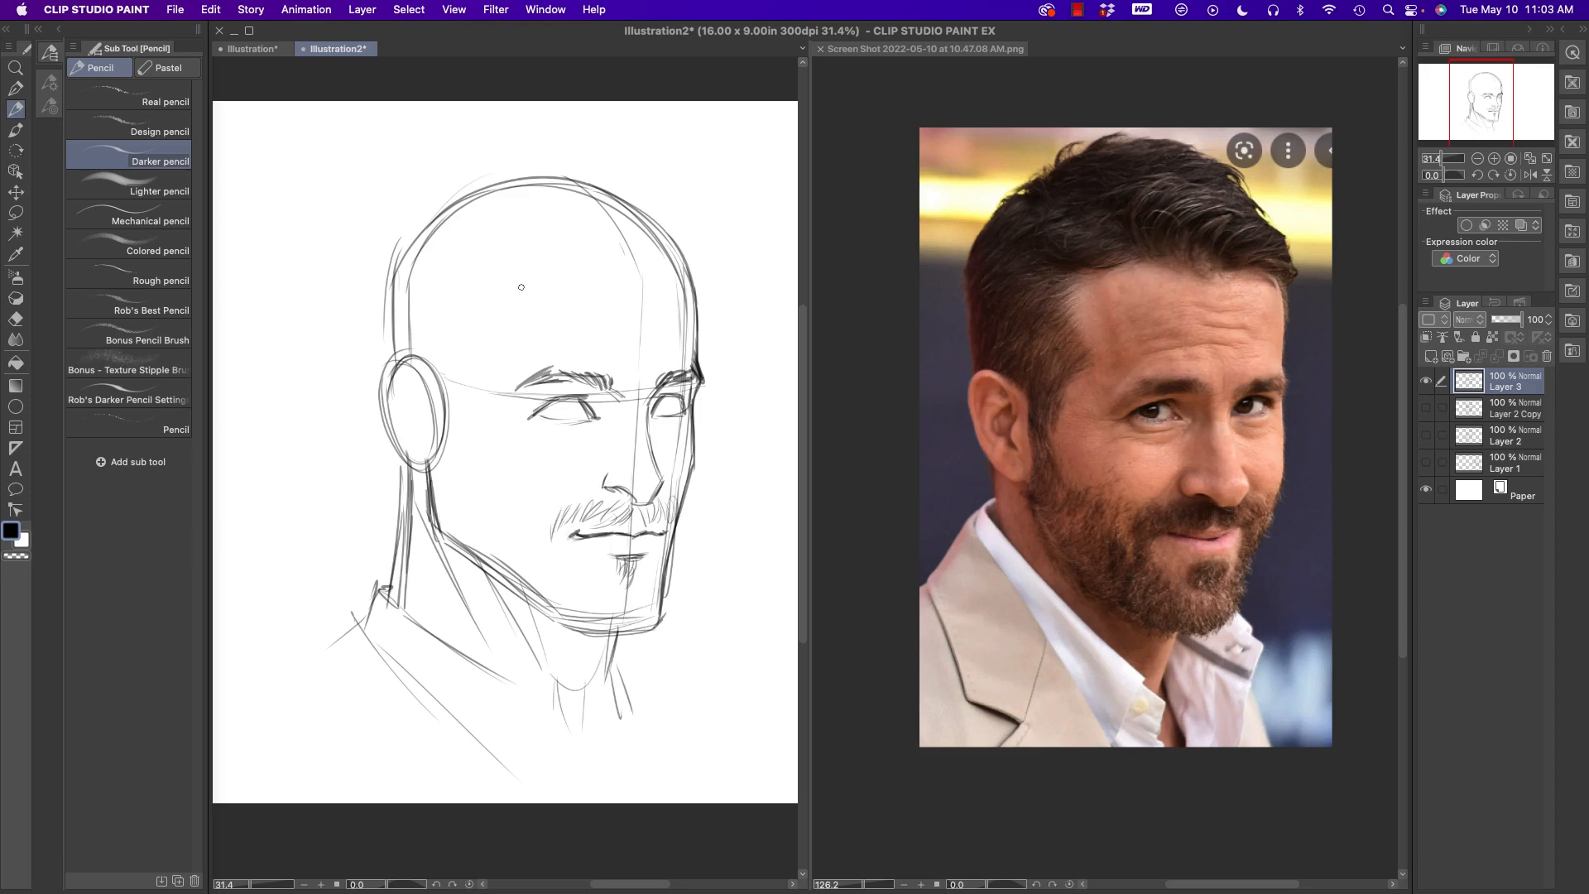
- Draw the irises in both eyes and darken the eye and nose details
drag(570, 399, 568, 416)
mouse_move(662, 395)
mouse_down()
mouse_move(667, 411)
mouse_move(568, 417)
mouse_up()
mouse_move(573, 398)
mouse_down()
mouse_move(569, 415)
mouse_move(534, 413)
mouse_move(667, 409)
mouse_up()
mouse_move(659, 480)
mouse_down()
mouse_move(627, 503)
mouse_move(609, 461)
mouse_move(649, 500)
mouse_move(648, 398)
mouse_up()
drag(513, 404, 621, 412)
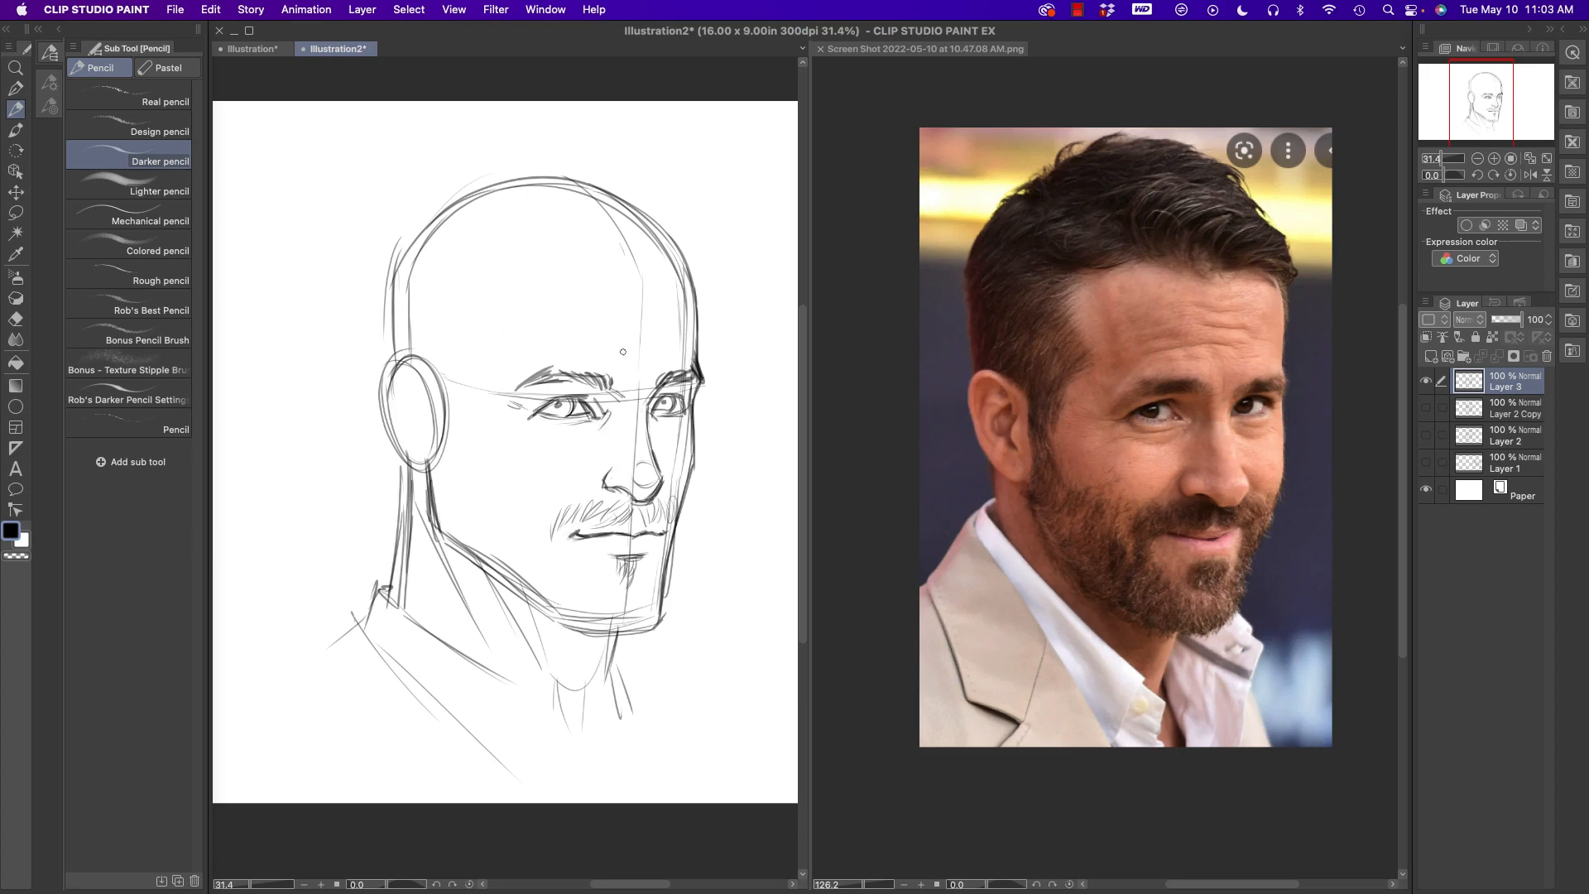
- Add horizontal wrinkle lines on the forehead and short strokes at the temple
drag(633, 334, 585, 334)
drag(640, 325, 595, 325)
drag(509, 367, 523, 353)
- Sketch the sideburn in front of the ear and the hairline across the top of the forehead
drag(444, 405, 450, 454)
mouse_move(399, 372)
mouse_down()
mouse_move(431, 397)
mouse_move(439, 374)
mouse_move(456, 424)
mouse_up()
mouse_move(455, 424)
mouse_down()
mouse_move(485, 291)
mouse_move(482, 307)
mouse_move(517, 262)
mouse_move(592, 272)
mouse_move(540, 268)
mouse_move(596, 275)
mouse_up()
mouse_move(514, 267)
mouse_down()
mouse_move(615, 283)
mouse_move(643, 257)
mouse_move(702, 291)
mouse_move(617, 249)
mouse_move(714, 270)
mouse_move(669, 244)
mouse_up()
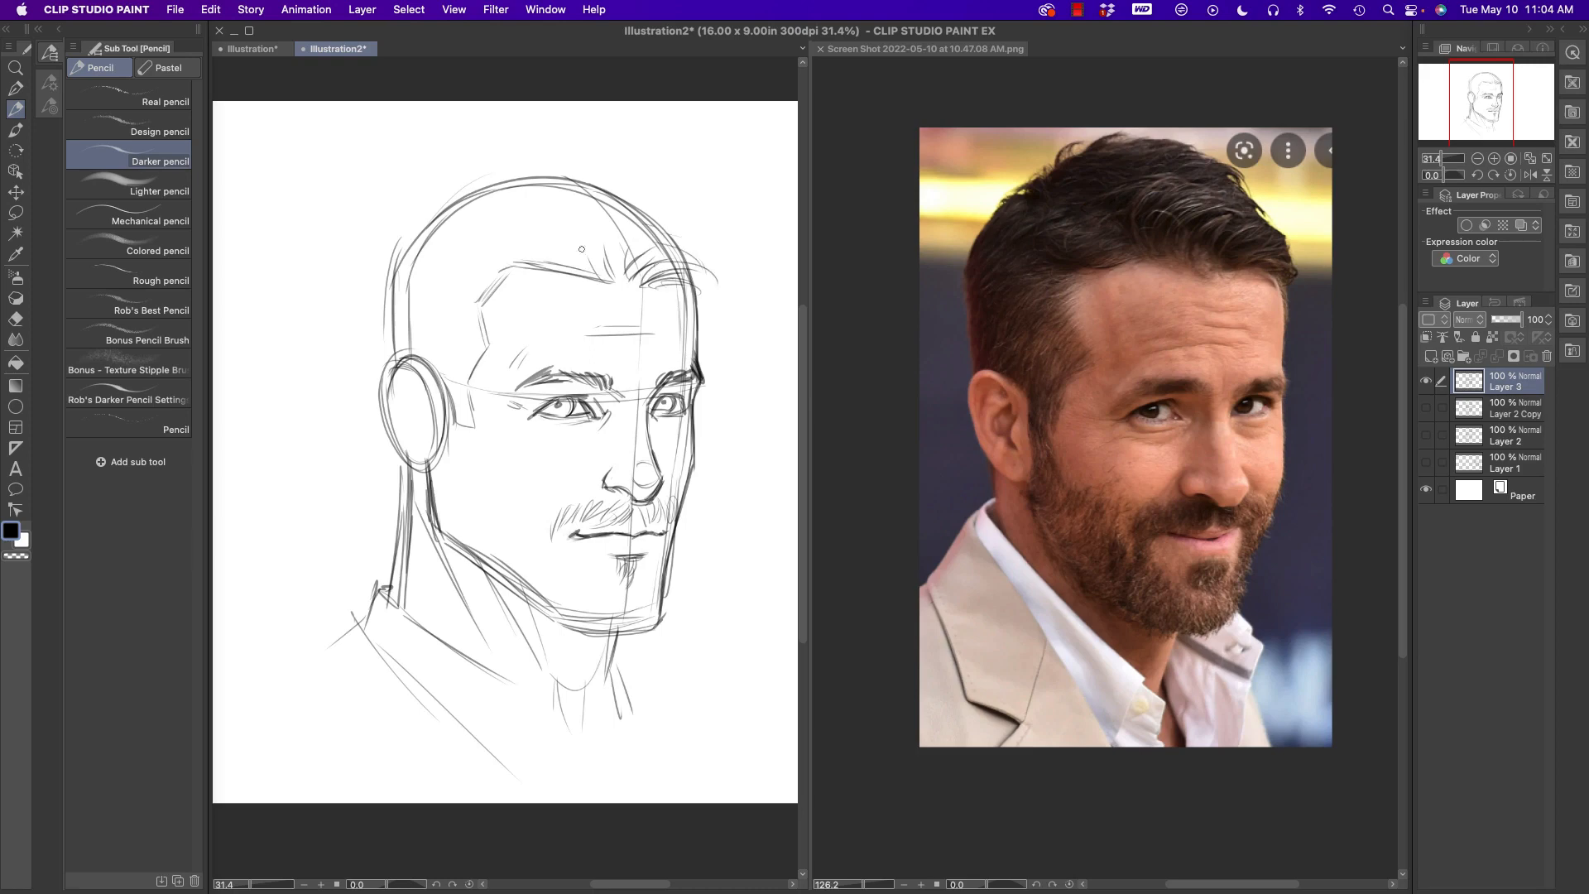
- Hatch short beard hairs along the jawline and chin
mouse_move(430, 460)
mouse_down()
mouse_move(435, 523)
mouse_move(478, 518)
mouse_up()
drag(606, 460, 581, 485)
drag(600, 606, 565, 626)
mouse_move(560, 601)
mouse_down()
mouse_move(555, 619)
mouse_move(545, 607)
mouse_up()
drag(546, 586, 543, 599)
mouse_move(539, 581)
mouse_down()
mouse_move(538, 606)
mouse_move(531, 593)
mouse_up()
mouse_move(657, 578)
mouse_down()
mouse_move(647, 610)
mouse_move(669, 589)
mouse_up()
mouse_move(523, 561)
mouse_down()
mouse_move(468, 538)
mouse_move(456, 551)
mouse_move(437, 507)
mouse_up()
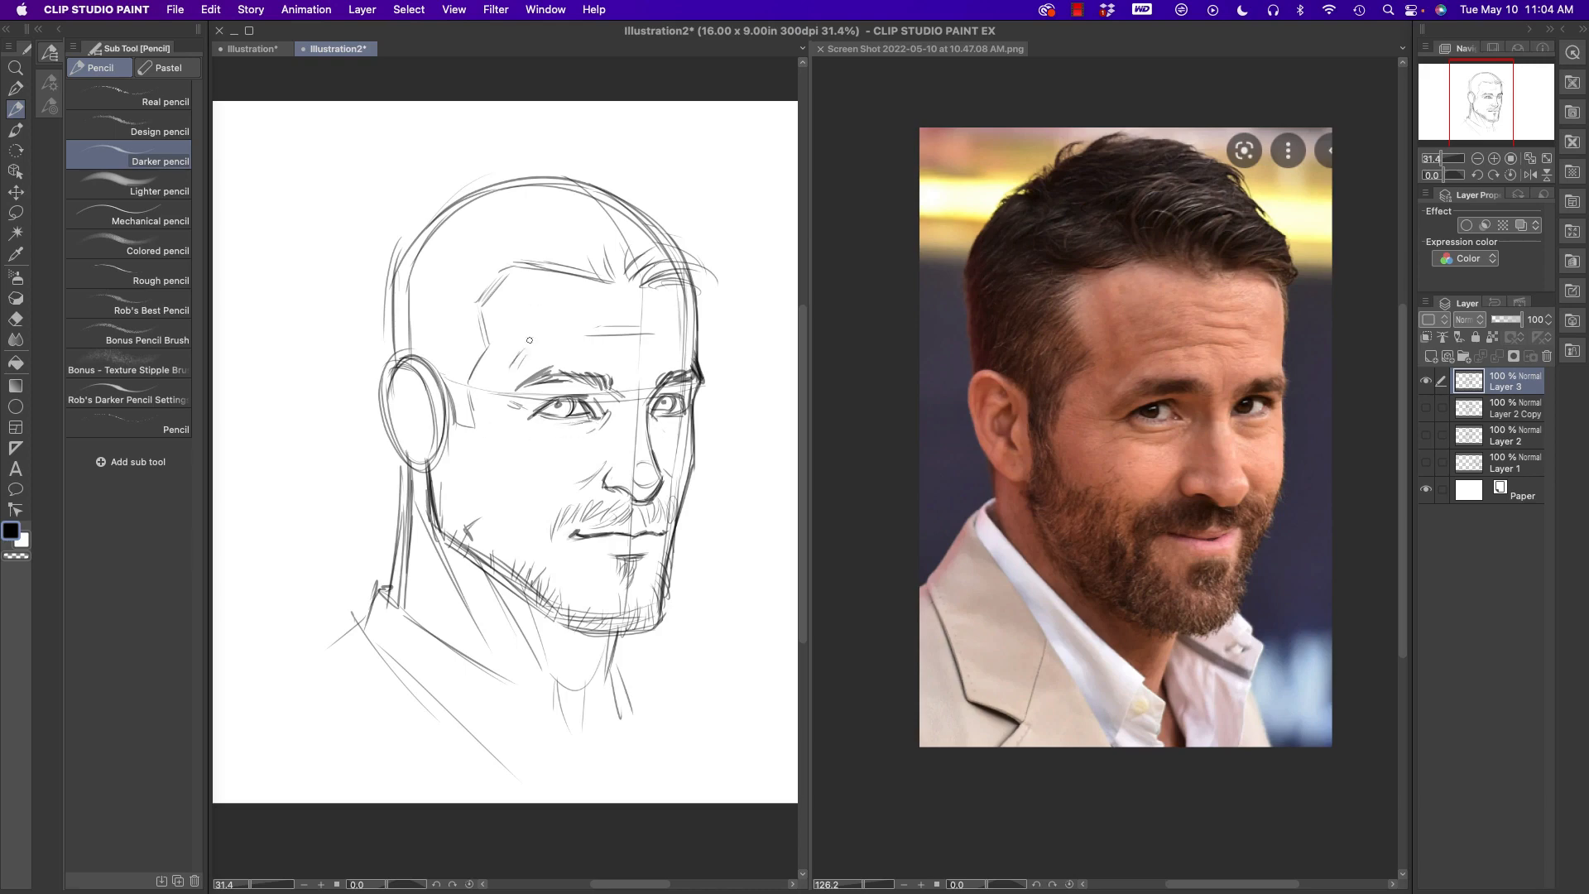
- Define the temple and sideburn edge, and fill the cheek and jaw with beard strokes
mouse_move(479, 305)
mouse_down()
mouse_move(491, 345)
mouse_move(449, 501)
mouse_up()
mouse_move(468, 424)
mouse_down()
mouse_move(474, 511)
mouse_move(508, 507)
mouse_move(548, 539)
mouse_move(565, 603)
mouse_up()
drag(580, 581, 580, 614)
drag(592, 594, 588, 607)
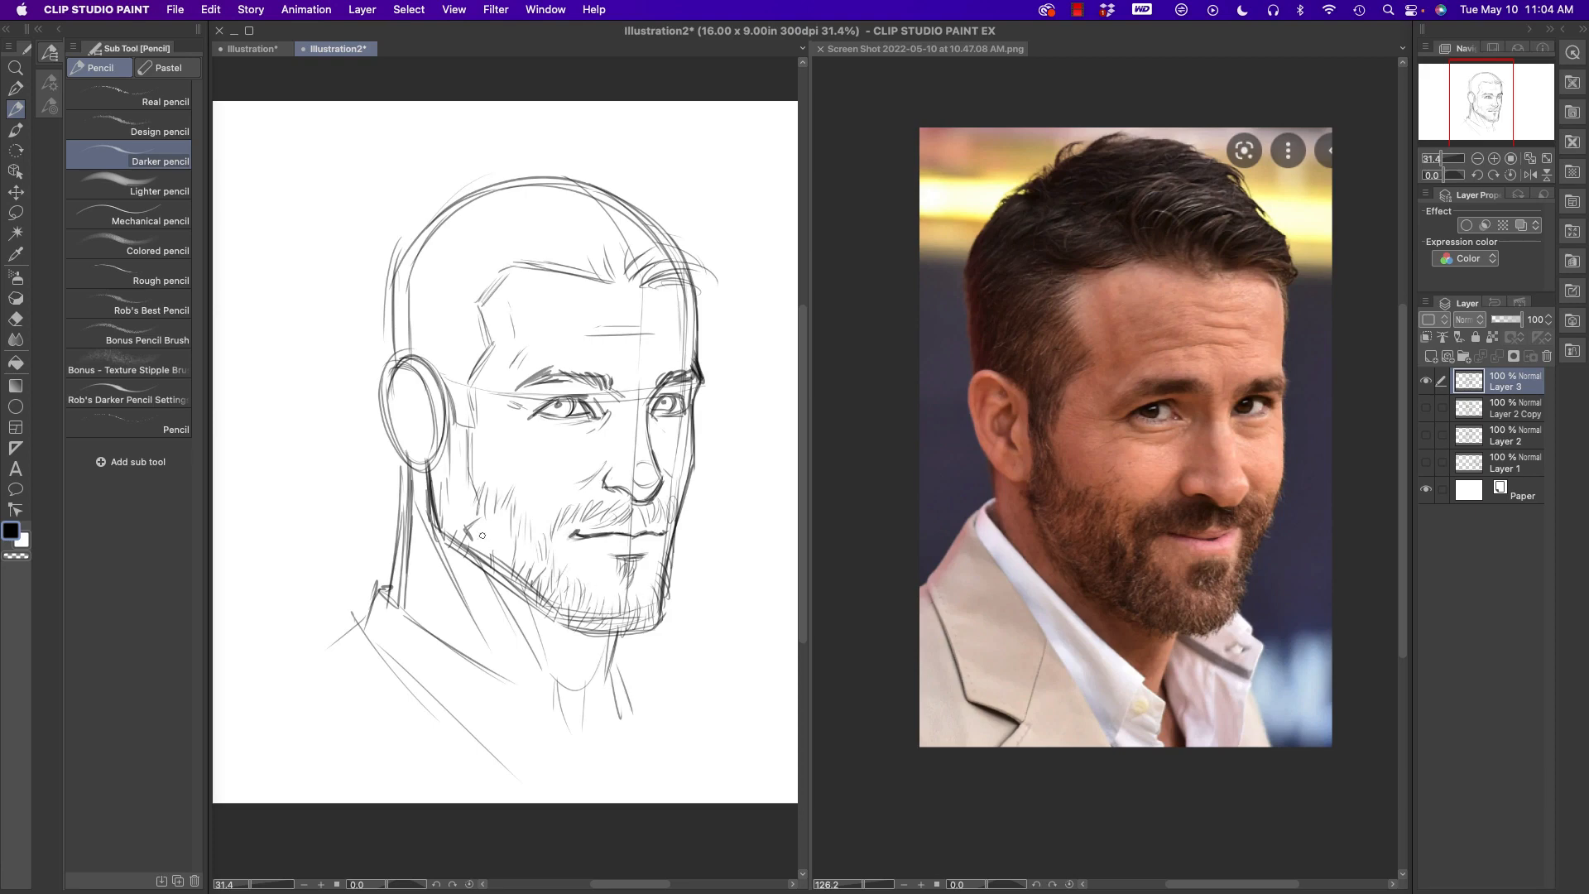
drag(486, 509, 477, 542)
mouse_move(475, 508)
mouse_down()
mouse_move(464, 532)
mouse_move(451, 520)
mouse_up()
drag(448, 470, 441, 496)
- Darken the ear outline and the neck contours below the head
mouse_move(389, 391)
mouse_down()
mouse_move(406, 366)
mouse_move(431, 369)
mouse_move(387, 382)
mouse_move(384, 418)
mouse_move(421, 470)
mouse_move(396, 513)
mouse_move(393, 603)
mouse_up()
drag(612, 634, 596, 690)
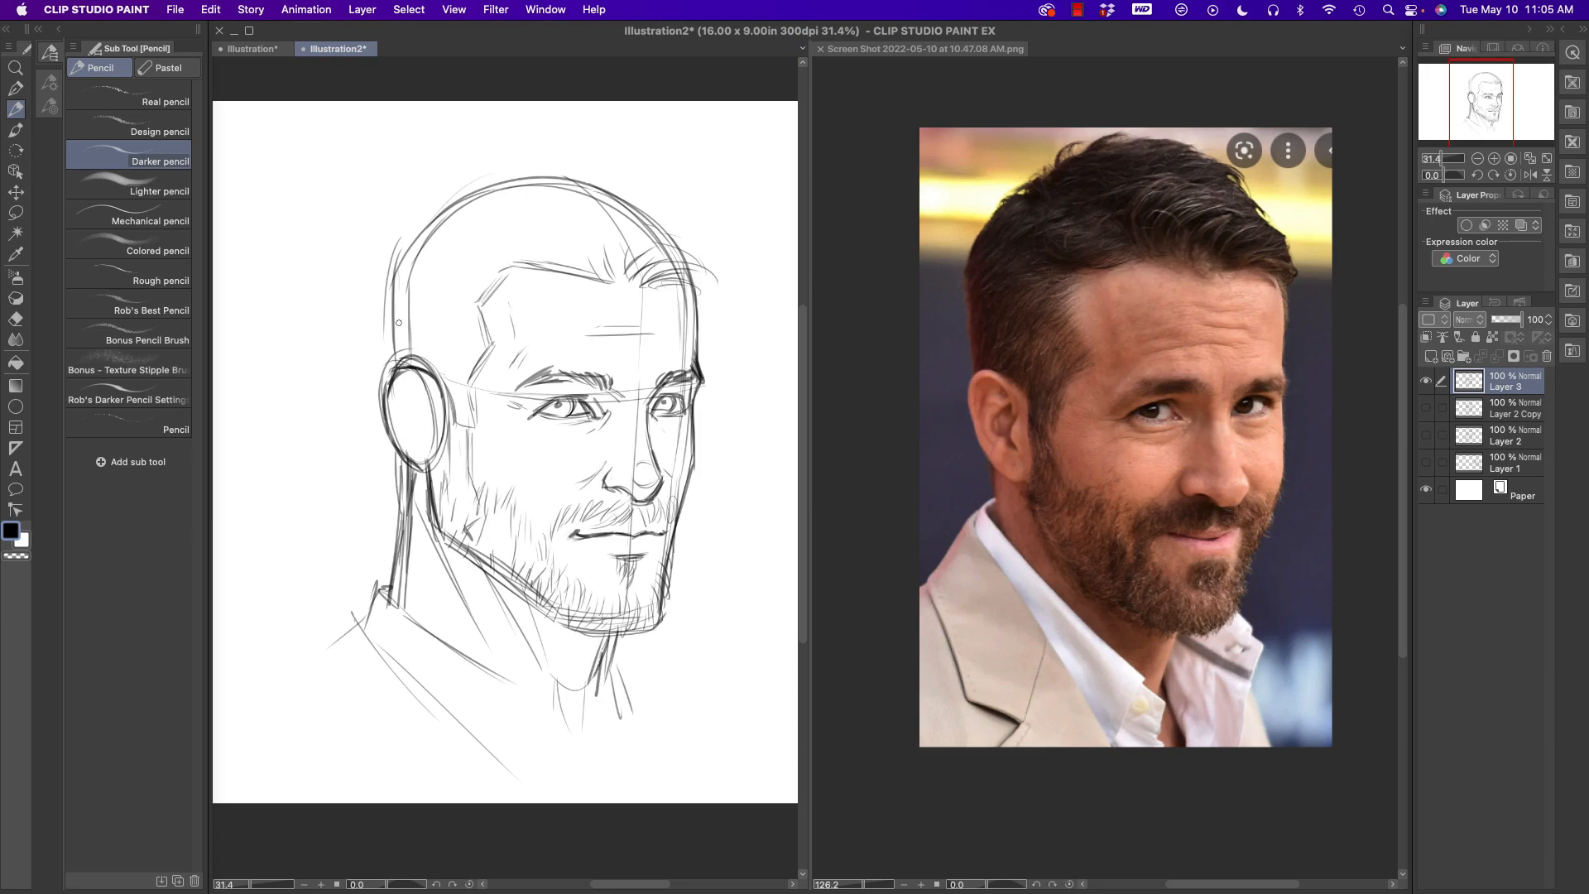
- Fill the top and side of the head with flowing hair strokes, and draw the inner ear details
mouse_move(391, 369)
mouse_down()
mouse_move(392, 276)
mouse_move(422, 223)
mouse_move(515, 163)
mouse_move(491, 184)
mouse_move(575, 174)
mouse_move(678, 230)
mouse_move(624, 221)
mouse_move(694, 239)
mouse_move(652, 236)
mouse_move(710, 271)
mouse_move(642, 231)
mouse_move(698, 260)
mouse_move(630, 199)
mouse_move(633, 224)
mouse_move(585, 273)
mouse_move(688, 275)
mouse_move(727, 295)
mouse_move(680, 225)
mouse_move(593, 199)
mouse_move(551, 211)
mouse_move(563, 266)
mouse_move(514, 272)
mouse_move(525, 263)
mouse_move(464, 294)
mouse_move(507, 243)
mouse_move(441, 263)
mouse_move(437, 277)
mouse_move(466, 236)
mouse_move(509, 239)
mouse_move(523, 203)
mouse_move(488, 207)
mouse_move(569, 192)
mouse_move(713, 283)
mouse_move(664, 216)
mouse_up()
mouse_move(603, 172)
mouse_down()
mouse_move(577, 187)
mouse_move(605, 172)
mouse_up()
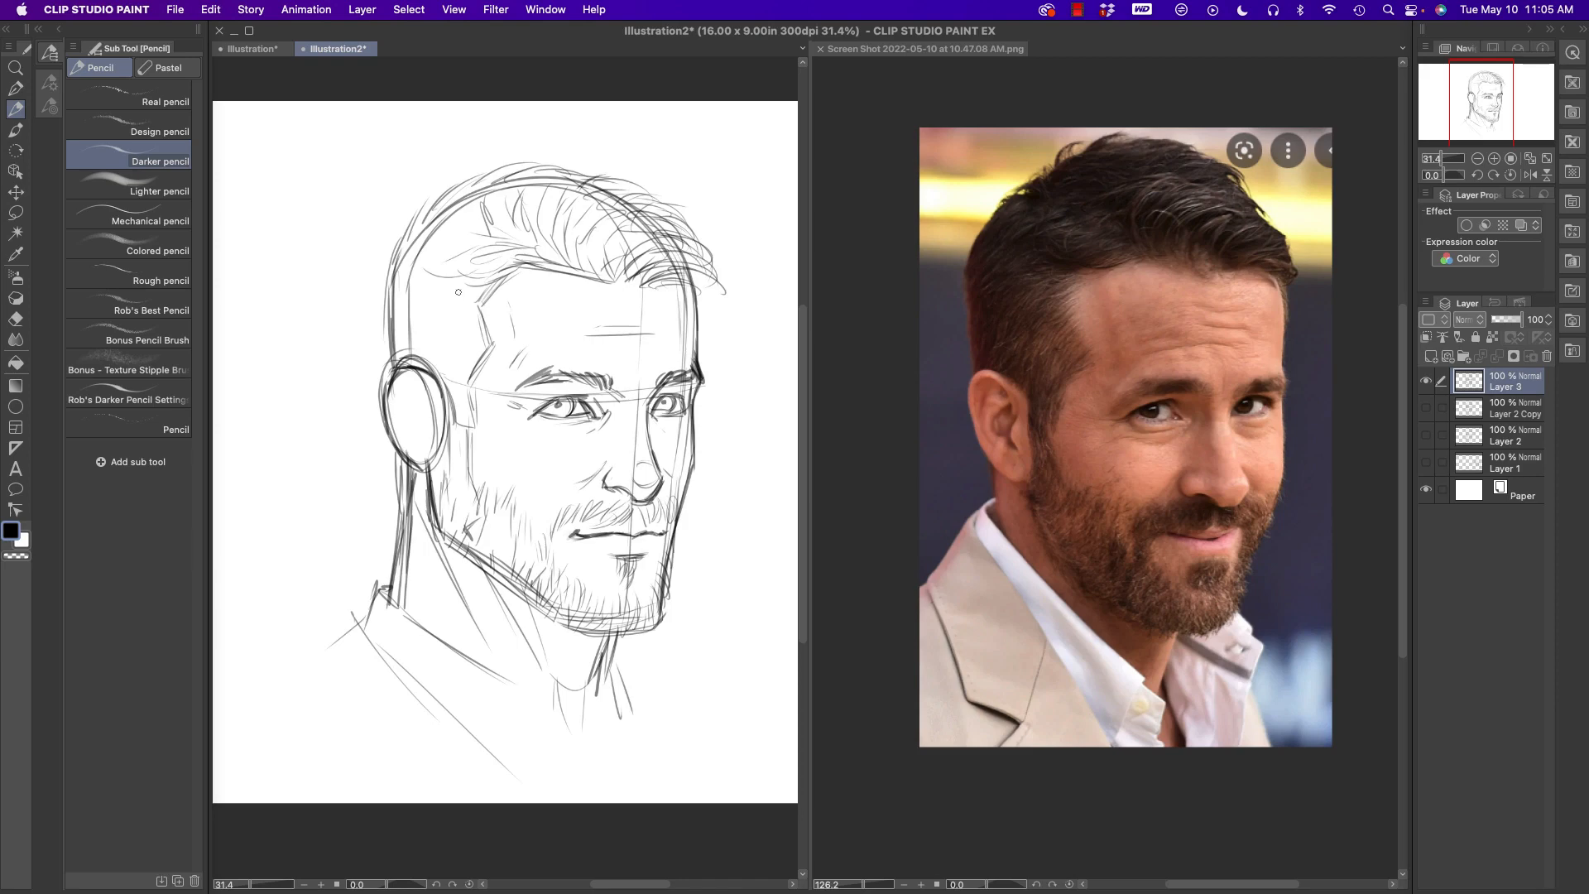
mouse_move(485, 303)
mouse_down()
mouse_move(443, 356)
mouse_move(463, 373)
mouse_move(464, 418)
mouse_move(434, 351)
mouse_move(447, 318)
mouse_move(426, 323)
mouse_move(480, 294)
mouse_move(418, 309)
mouse_move(403, 356)
mouse_move(387, 326)
mouse_move(414, 298)
mouse_move(398, 284)
mouse_move(448, 249)
mouse_move(458, 208)
mouse_move(392, 303)
mouse_up()
mouse_move(409, 324)
mouse_down()
mouse_move(395, 342)
mouse_move(431, 399)
mouse_move(414, 449)
mouse_move(412, 404)
mouse_move(431, 402)
mouse_move(409, 375)
mouse_move(395, 414)
mouse_move(411, 371)
mouse_move(427, 397)
mouse_move(405, 424)
mouse_move(424, 425)
mouse_move(405, 437)
mouse_up()
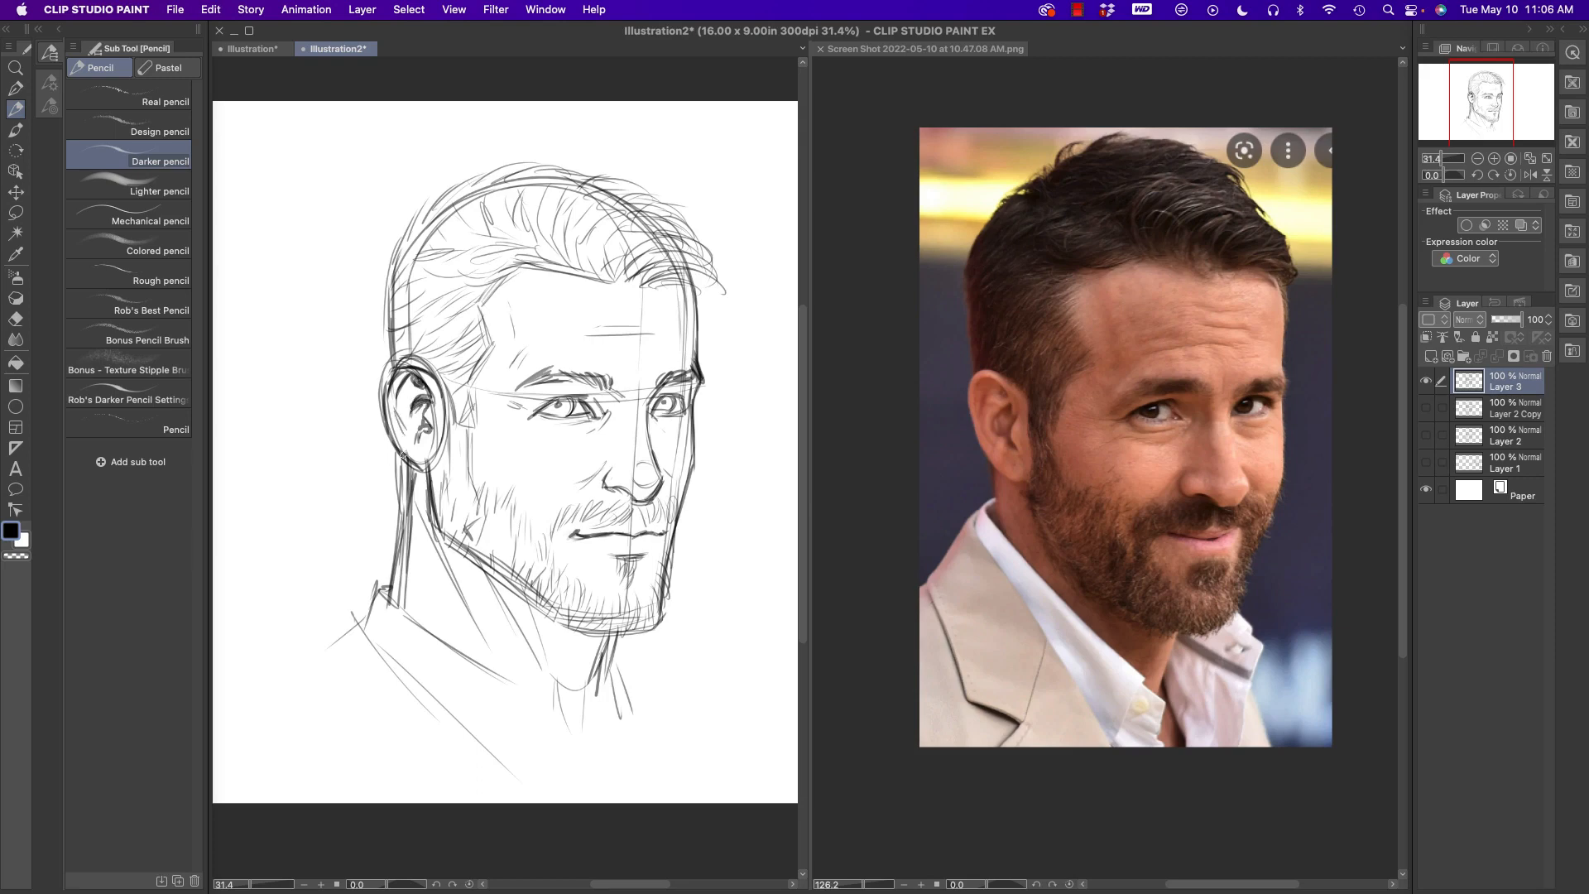
- Build up the hair's outer contour with loose strokes and darken the hairline and sideburn edge
mouse_move(387, 338)
mouse_down()
mouse_move(380, 229)
mouse_move(464, 162)
mouse_move(568, 153)
mouse_move(654, 201)
mouse_move(706, 255)
mouse_up()
mouse_move(671, 247)
mouse_down()
mouse_move(708, 309)
mouse_move(670, 274)
mouse_move(496, 279)
mouse_move(511, 250)
mouse_move(480, 275)
mouse_up()
mouse_move(496, 266)
mouse_down()
mouse_move(454, 310)
mouse_move(490, 333)
mouse_move(486, 290)
mouse_move(496, 343)
mouse_move(481, 412)
mouse_up()
drag(483, 376, 476, 416)
drag(495, 358, 470, 386)
mouse_move(499, 314)
mouse_down()
mouse_move(484, 352)
mouse_move(519, 265)
mouse_move(704, 288)
mouse_up()
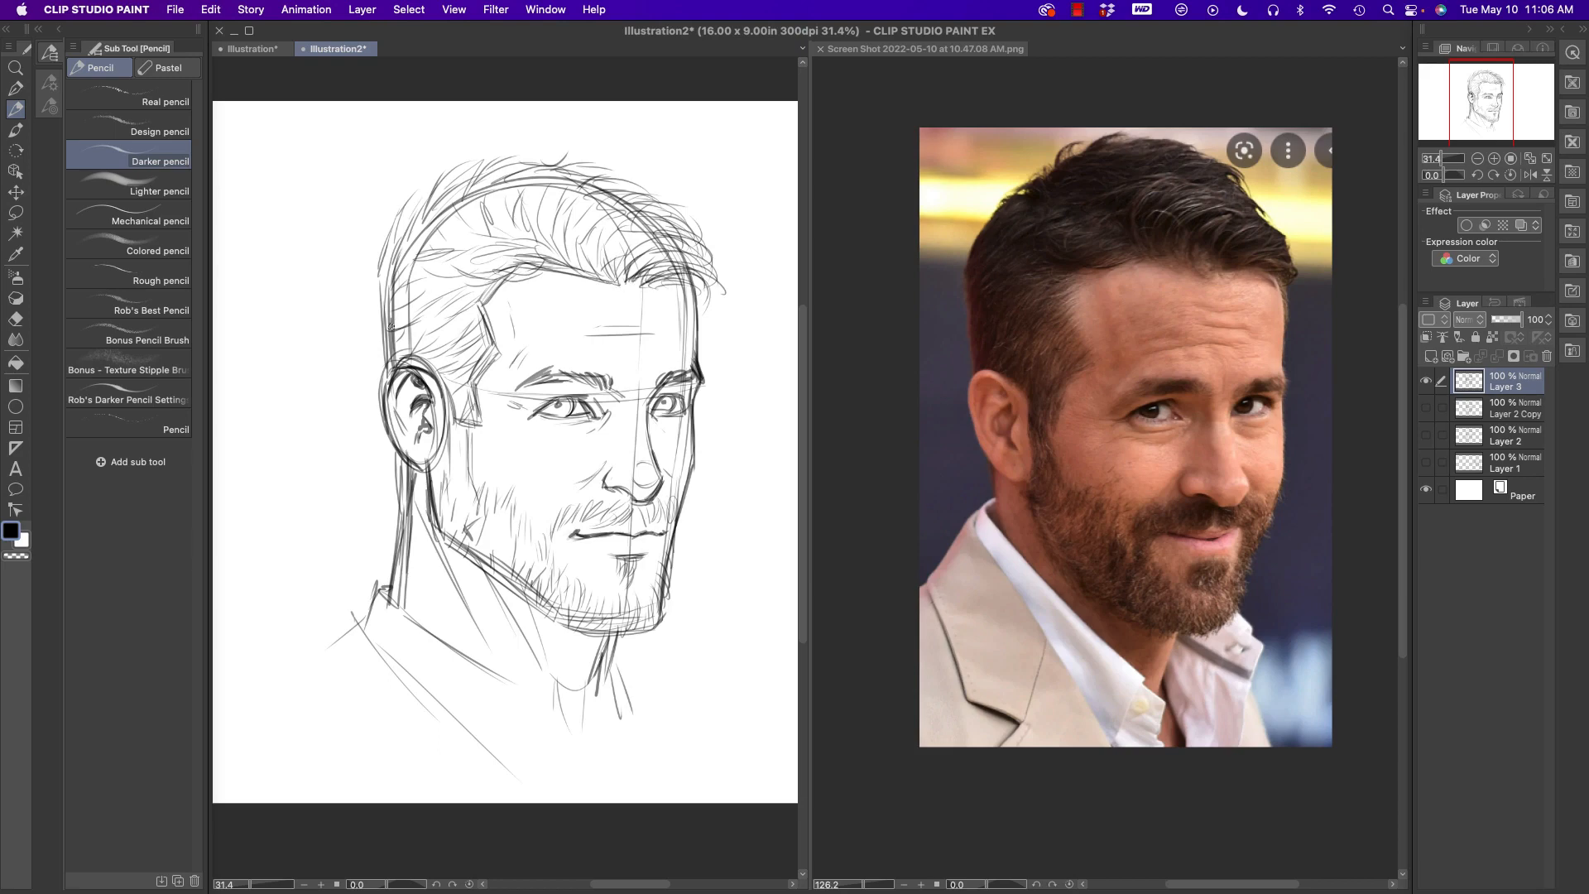
- Sketch the open shirt collar on both sides of the neck and the shirt opening below it
mouse_move(395, 599)
mouse_down()
mouse_move(548, 695)
mouse_move(526, 768)
mouse_up()
drag(551, 693, 584, 757)
mouse_move(598, 685)
mouse_down()
mouse_move(619, 751)
mouse_move(633, 651)
mouse_move(662, 663)
mouse_move(649, 735)
mouse_up()
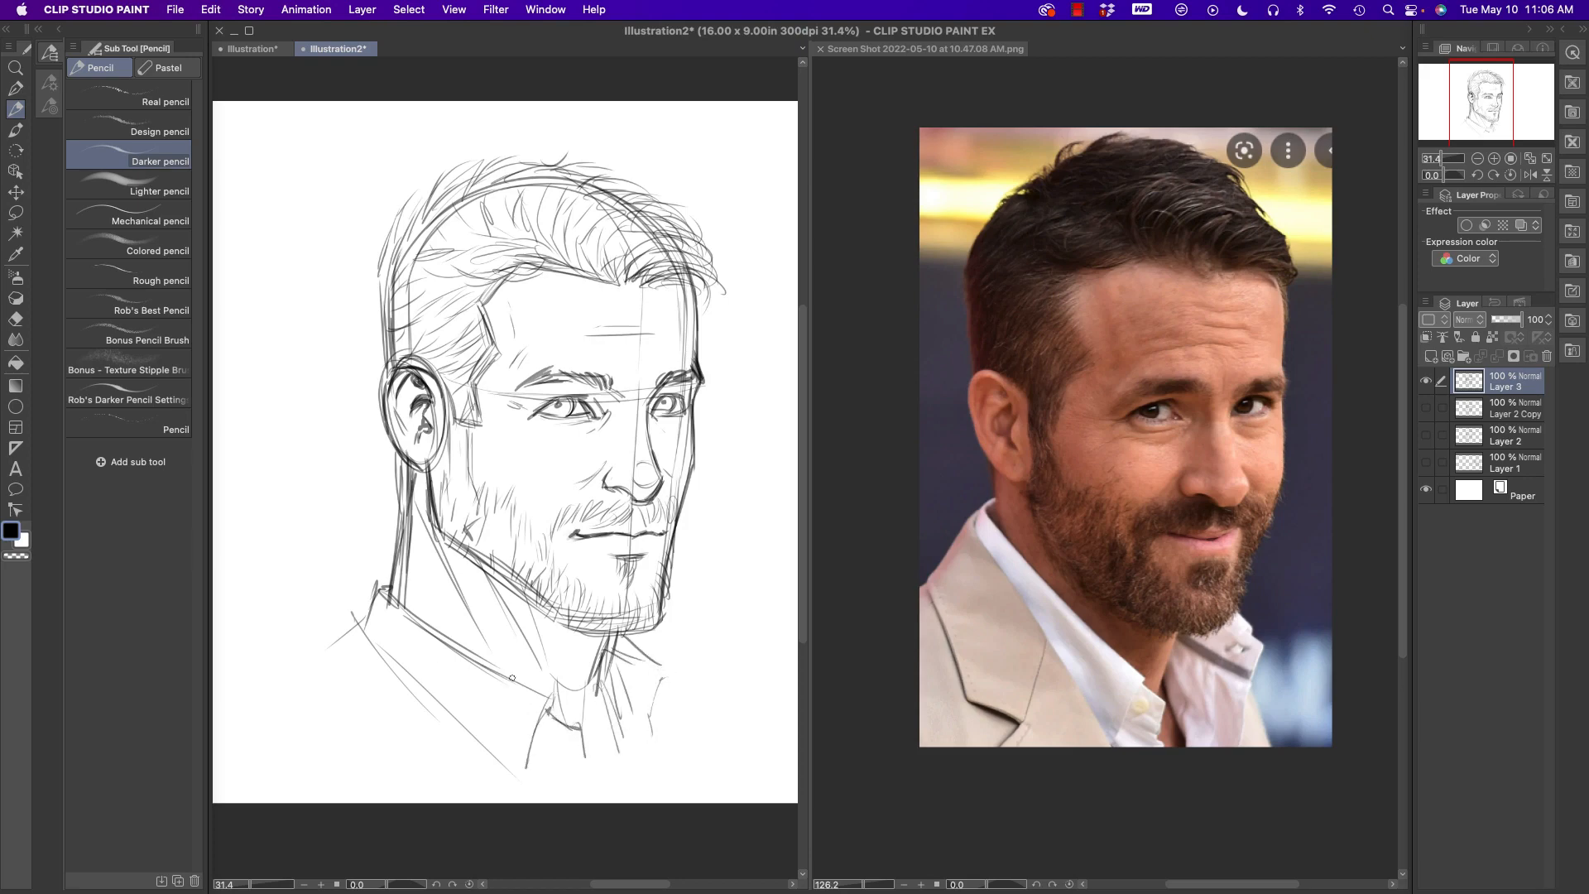
- Sketch the jacket's lapels and shoulders on both sides, and darken the back neck line
mouse_move(372, 603)
mouse_down()
mouse_move(328, 650)
mouse_move(511, 781)
mouse_up()
drag(421, 685, 529, 803)
mouse_move(331, 645)
mouse_down()
mouse_move(364, 762)
mouse_move(405, 782)
mouse_up()
drag(431, 727, 405, 786)
drag(336, 646, 289, 676)
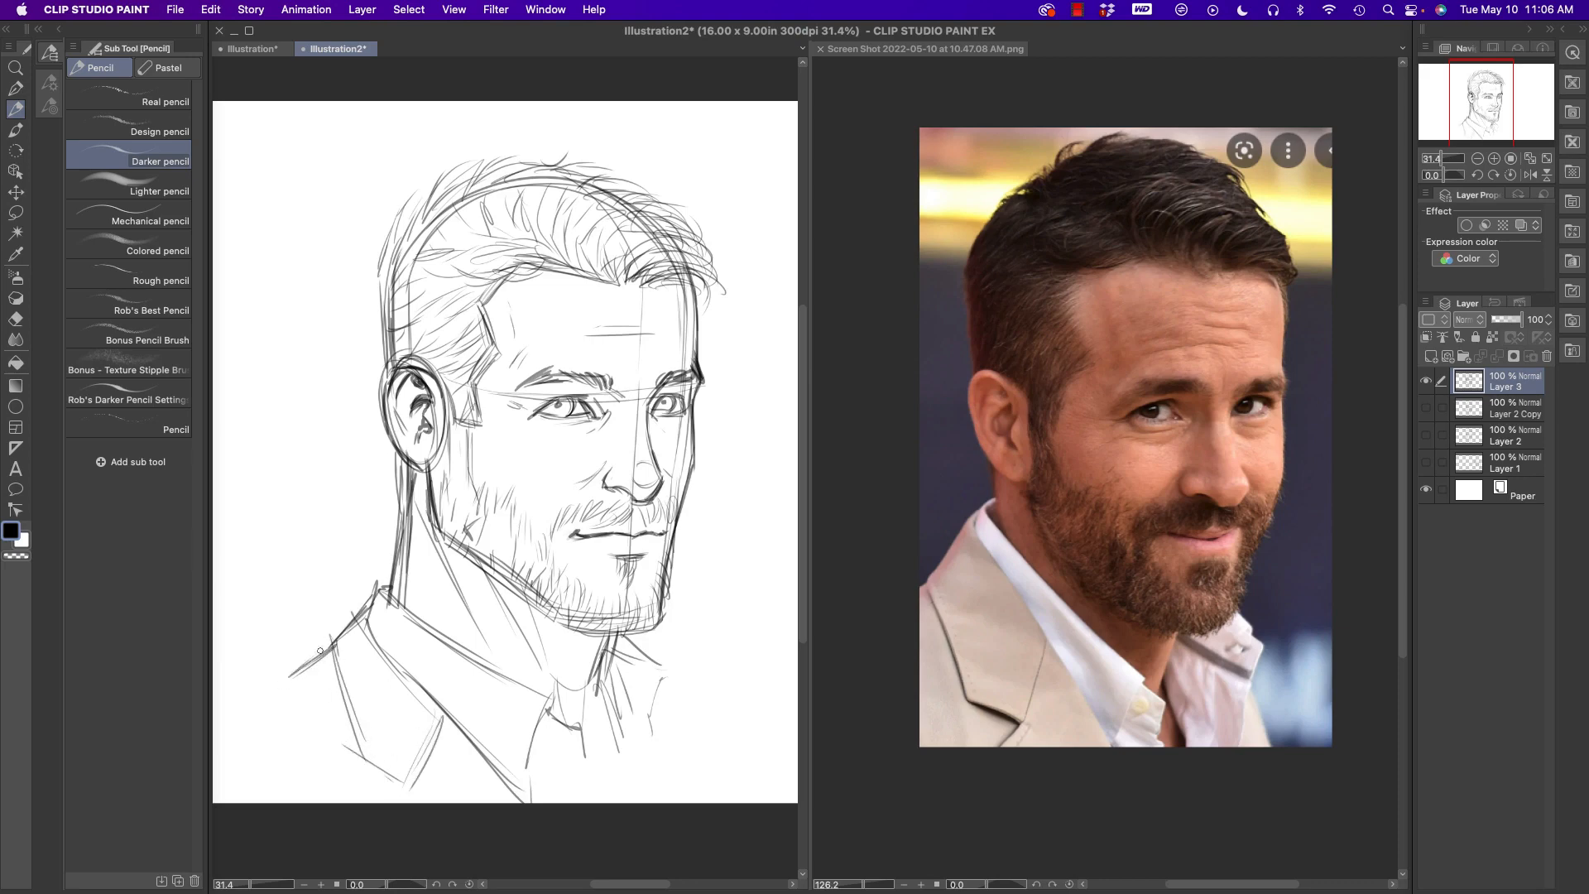
mouse_move(629, 642)
mouse_down()
mouse_move(672, 706)
mouse_move(692, 702)
mouse_move(708, 776)
mouse_up()
drag(403, 528, 396, 589)
- Duplicate the portrait sketch layer and hide the original
drag(1508, 387, 1431, 358)
click(1425, 407)
- Lighten the duplicated sketch to a faint guide using an enlarged Soft eraser
key(e)
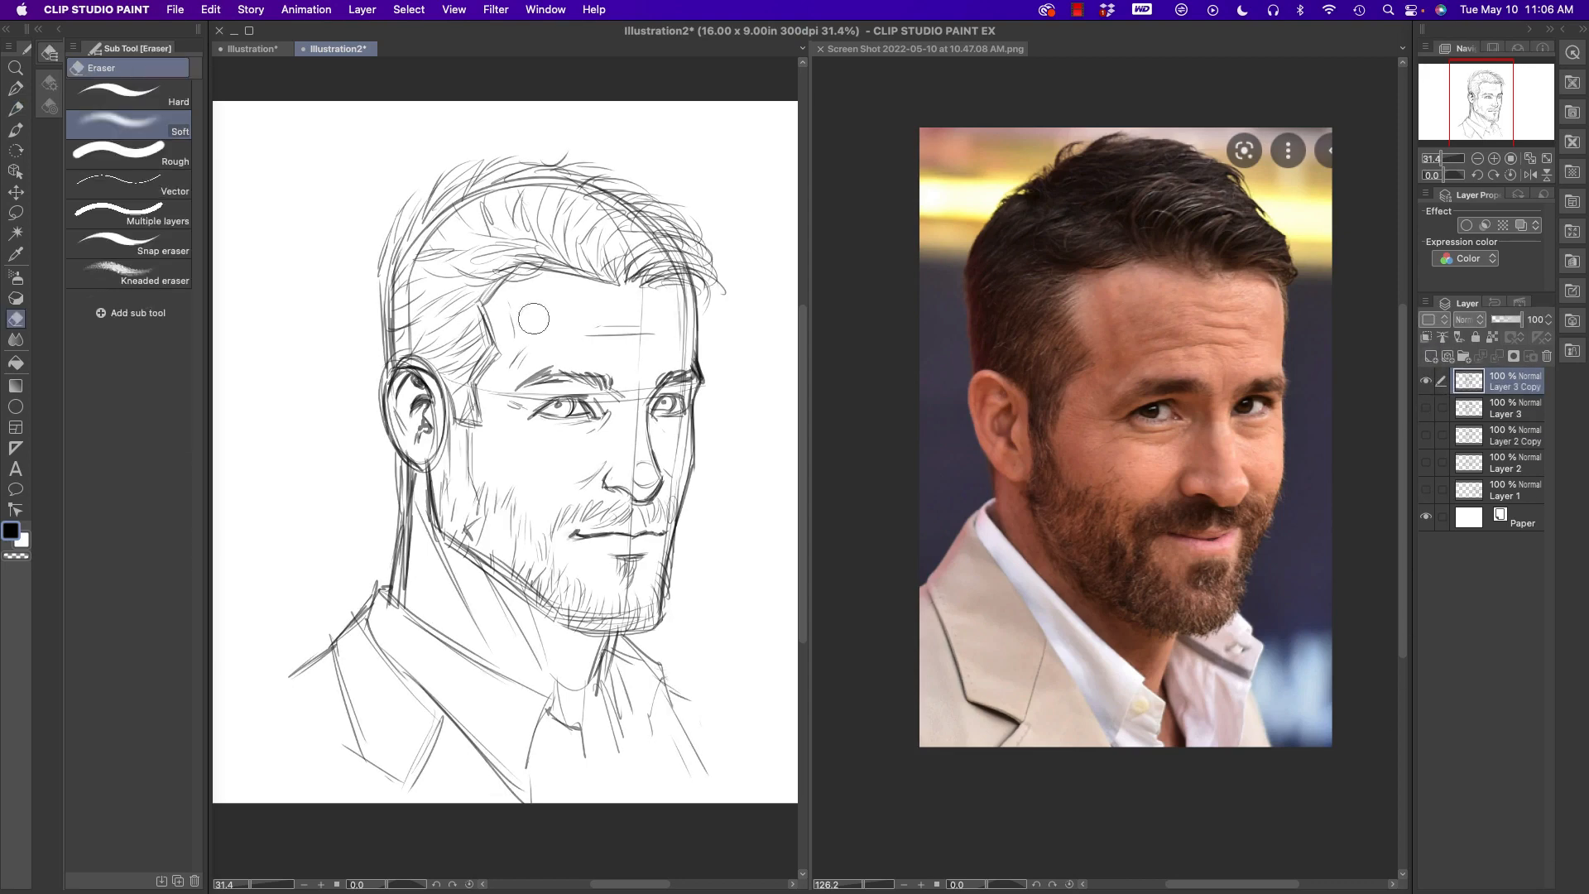
key(bracketright)
key(bracketright)
key(bracketright)
key(bracketright)
key(bracketright)
key(bracketright)
drag(414, 364, 451, 467)
mouse_move(522, 214)
mouse_down()
mouse_move(599, 259)
mouse_move(662, 613)
mouse_move(653, 159)
mouse_move(735, 449)
mouse_move(604, 535)
mouse_move(477, 682)
mouse_move(418, 597)
mouse_move(473, 617)
mouse_move(386, 681)
mouse_move(715, 716)
mouse_move(706, 535)
mouse_move(619, 176)
mouse_move(503, 168)
mouse_move(394, 314)
mouse_move(493, 550)
mouse_move(559, 278)
mouse_move(437, 562)
mouse_move(403, 364)
mouse_move(401, 630)
mouse_move(500, 632)
mouse_move(645, 602)
mouse_move(704, 690)
mouse_move(735, 296)
mouse_move(617, 185)
mouse_move(534, 156)
mouse_move(404, 222)
mouse_move(395, 253)
mouse_move(567, 340)
mouse_move(679, 597)
mouse_move(586, 675)
mouse_move(336, 665)
mouse_move(408, 455)
mouse_move(411, 323)
mouse_move(407, 480)
mouse_move(565, 192)
mouse_move(729, 384)
mouse_move(496, 364)
mouse_up()
- Draw a bold final contour with the Darker pencil along the far side of the face, from hairline to chin
click(15, 67)
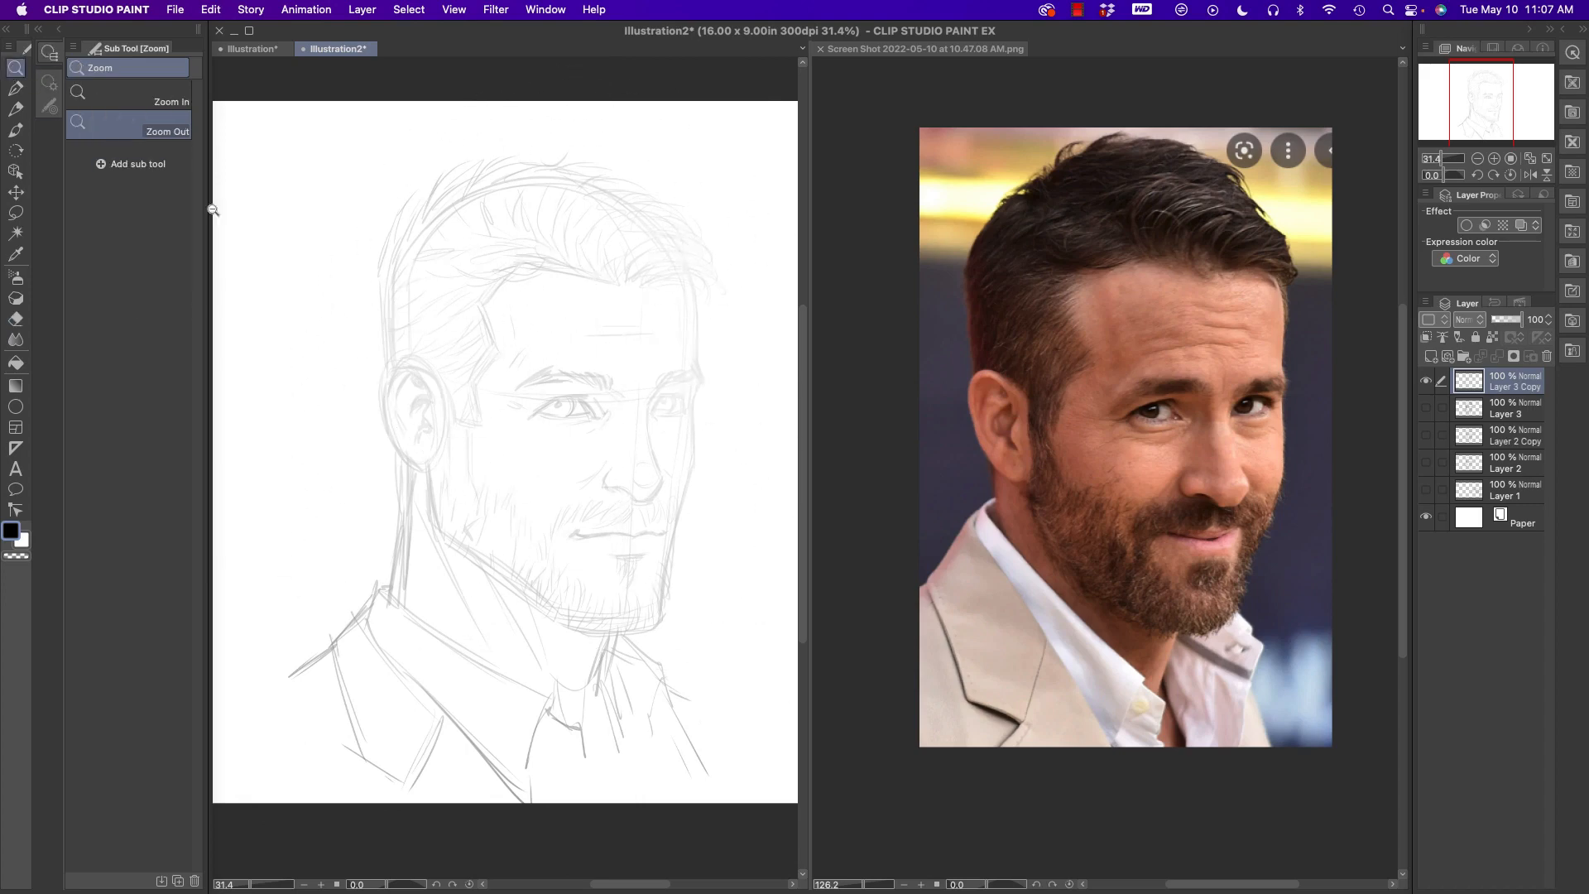
drag(501, 528, 515, 531)
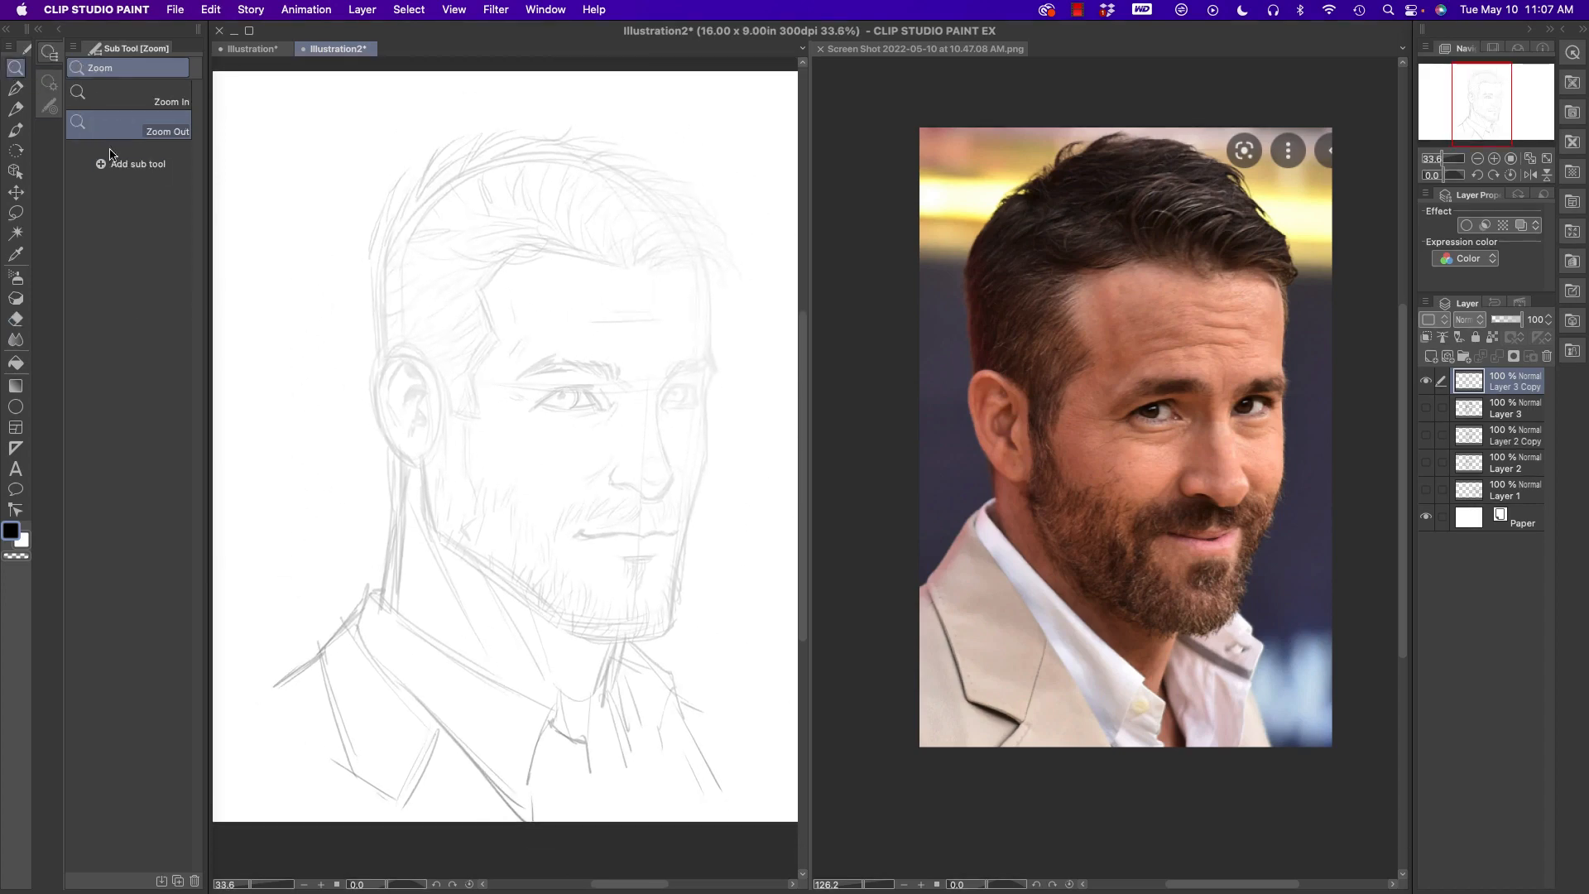
click(15, 109)
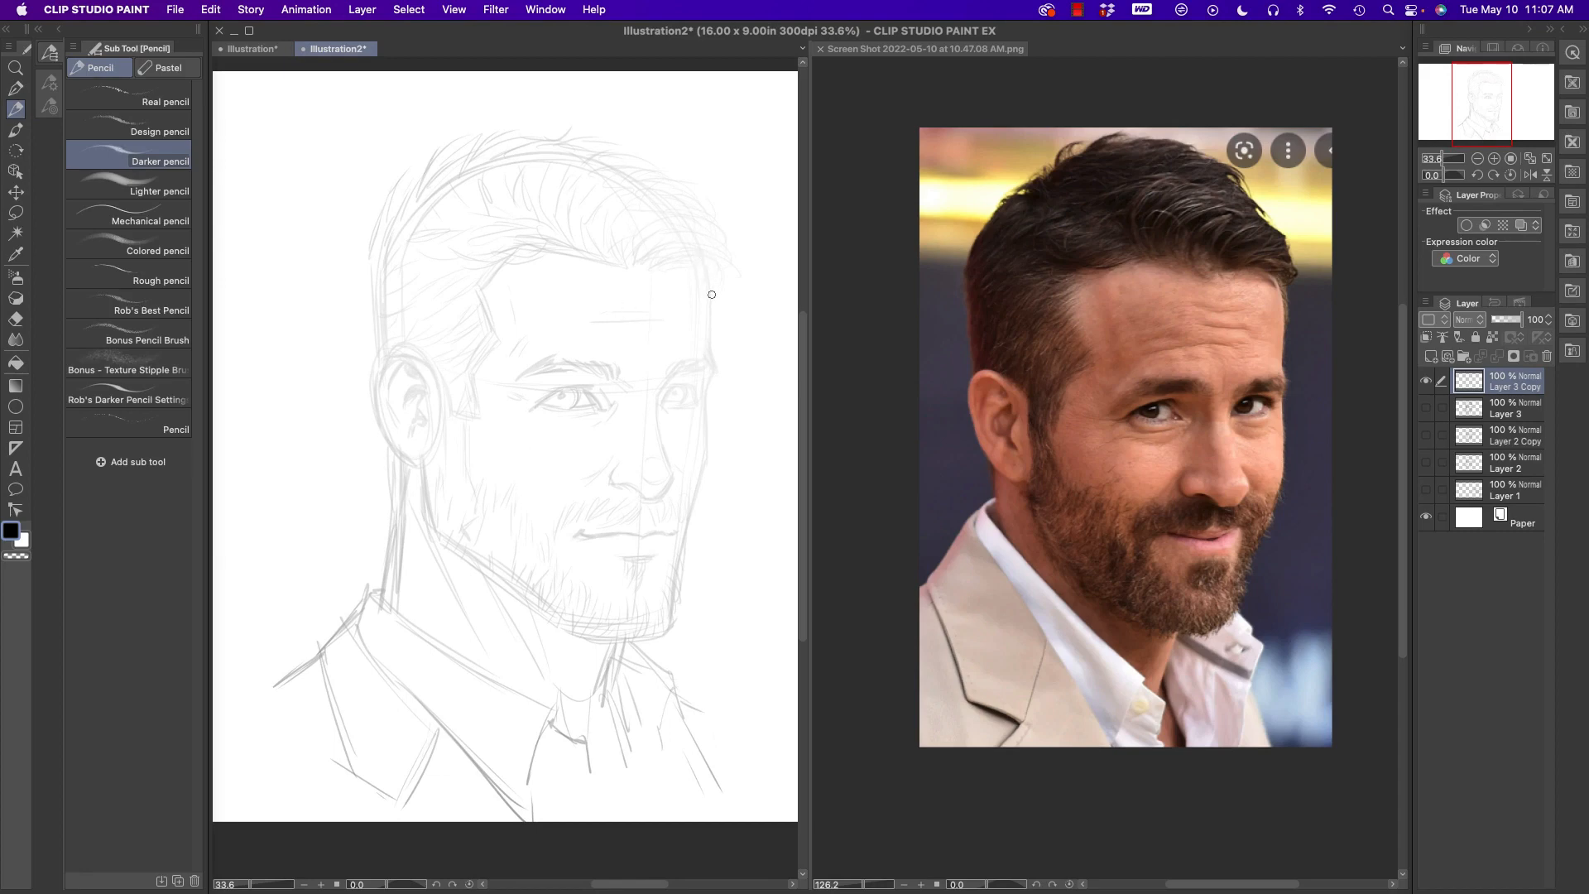
drag(710, 284, 712, 290)
mouse_move(702, 260)
mouse_down()
mouse_move(715, 376)
mouse_move(667, 631)
mouse_up()
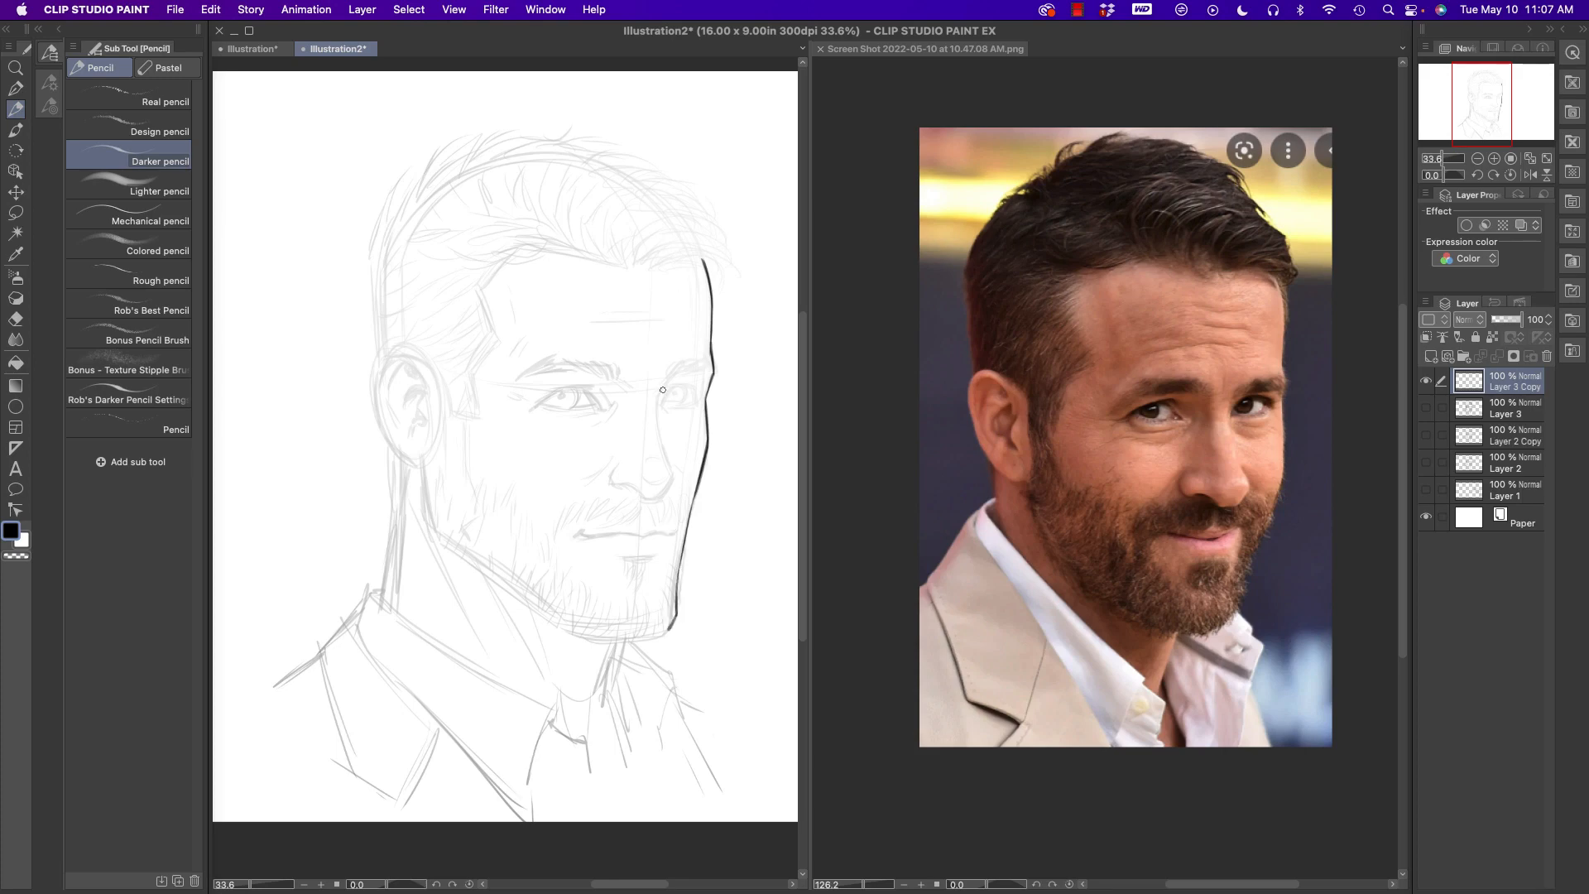
- Draw the bold lines of the nose and the near eye's lids with the Darker pencil
mouse_move(667, 383)
mouse_down()
mouse_move(668, 458)
mouse_move(635, 489)
mouse_move(649, 496)
mouse_move(613, 480)
mouse_move(613, 463)
mouse_move(670, 470)
mouse_move(612, 480)
mouse_move(671, 473)
mouse_move(661, 441)
mouse_up()
drag(620, 383, 634, 392)
mouse_move(583, 388)
mouse_down()
mouse_move(607, 408)
mouse_move(562, 388)
mouse_move(537, 404)
mouse_move(608, 415)
mouse_move(546, 389)
mouse_move(528, 400)
mouse_move(575, 384)
mouse_move(523, 399)
mouse_move(548, 414)
mouse_move(507, 394)
mouse_move(610, 403)
mouse_up()
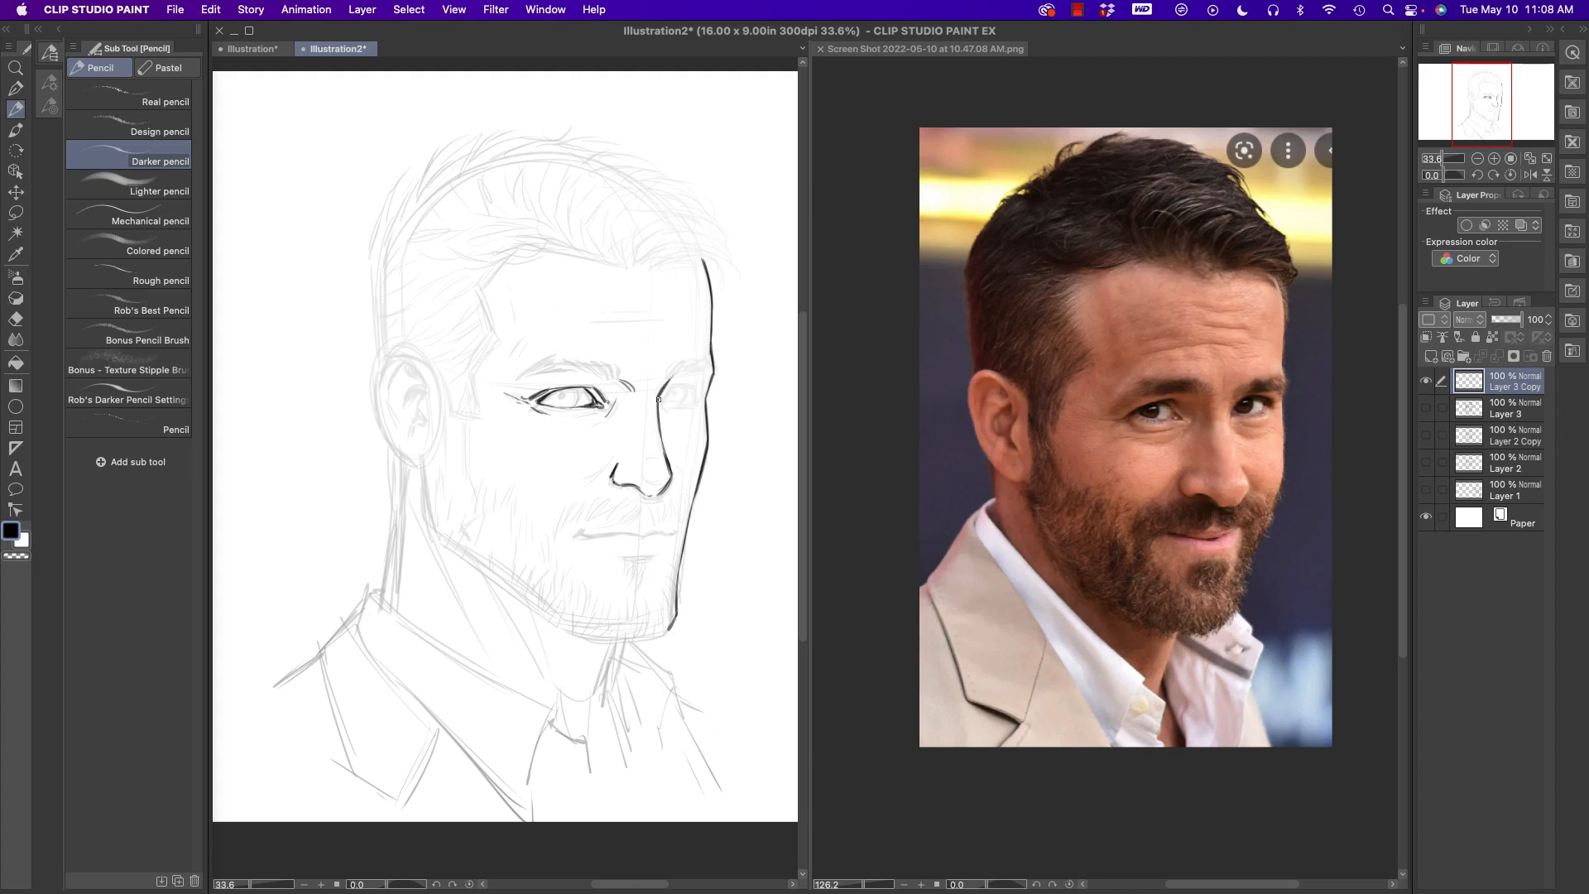
- Draw the far eye's lids in bold line and add the crease beside the near nostril
mouse_move(659, 400)
mouse_down()
mouse_move(692, 383)
mouse_move(699, 398)
mouse_up()
key(super+z)
drag(661, 401, 706, 392)
drag(660, 408, 674, 382)
drag(594, 477, 607, 468)
drag(574, 394, 569, 405)
drag(679, 385, 683, 400)
drag(556, 395, 558, 396)
key(super+z)
key(super+z)
key(super+z)
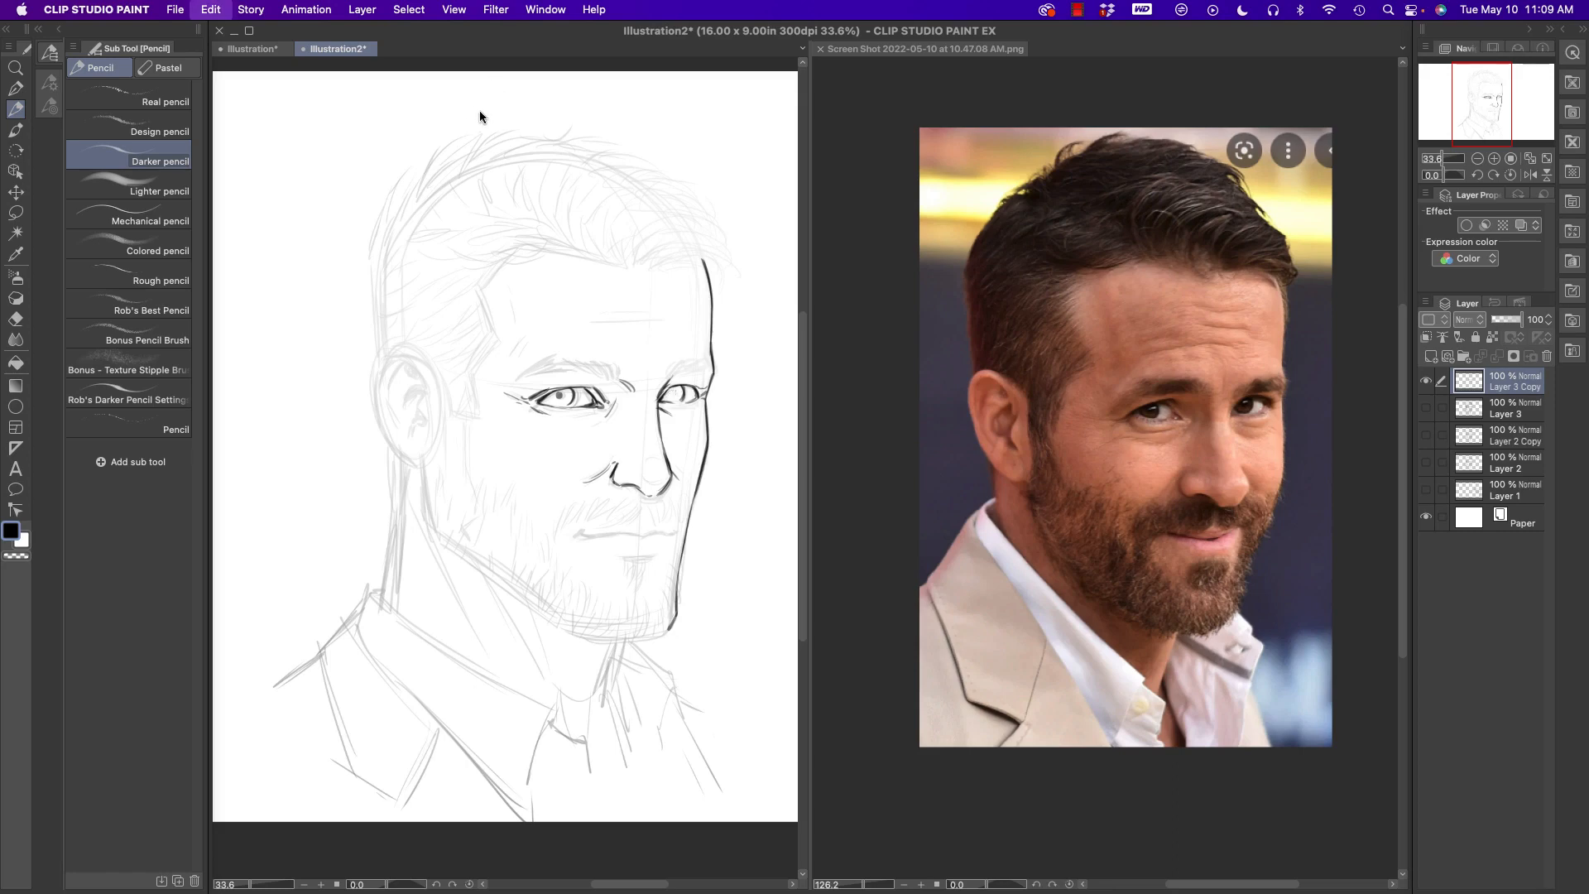
key(super+z)
key(super+z)
- Draw the irises and dark pupils in both eyes
drag(572, 402, 578, 389)
mouse_move(679, 385)
mouse_down()
mouse_move(685, 404)
mouse_move(671, 394)
mouse_up()
drag(572, 387, 561, 401)
drag(673, 390, 679, 394)
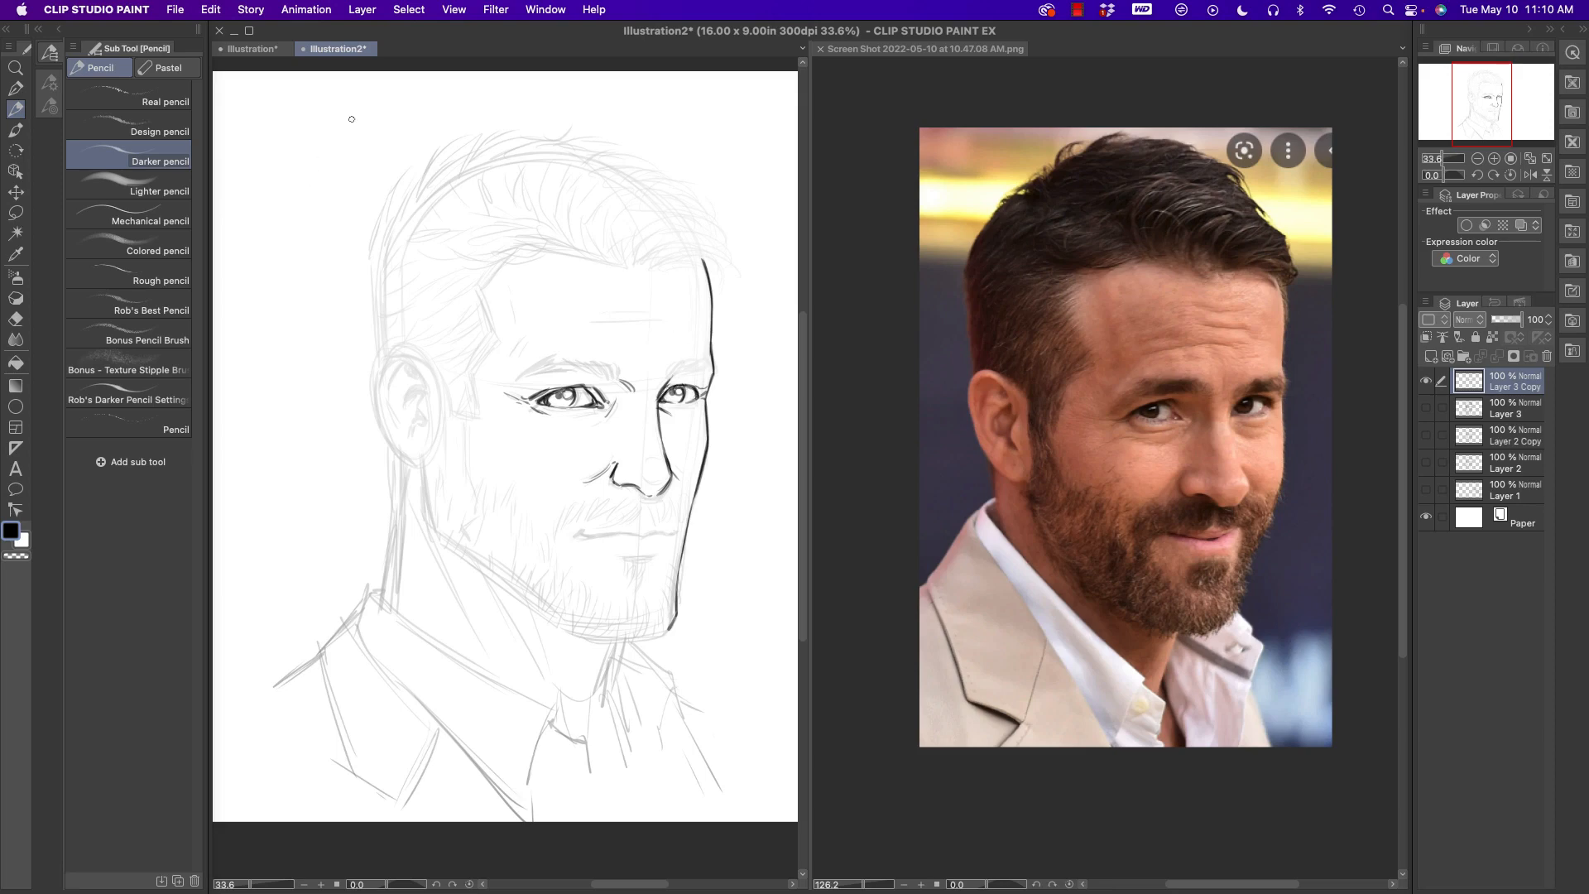
- Draw both eyebrows with dense, dark hair strokes over the faint guide
mouse_move(613, 374)
mouse_down()
mouse_move(566, 376)
mouse_move(543, 357)
mouse_move(570, 361)
mouse_move(542, 358)
mouse_up()
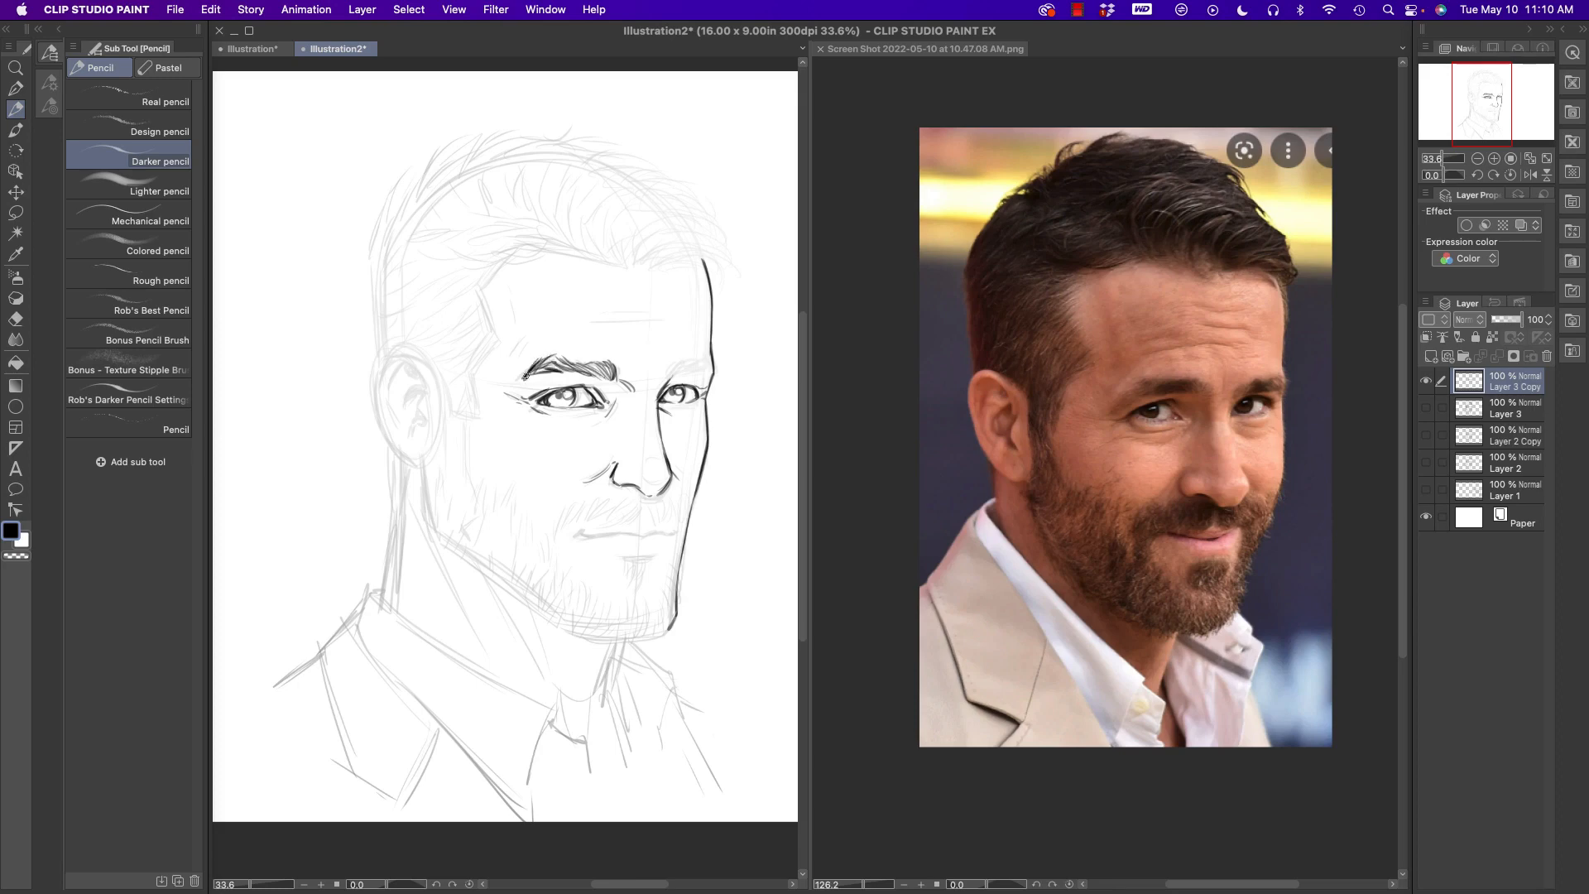
mouse_move(671, 377)
mouse_down()
mouse_move(686, 357)
mouse_move(710, 366)
mouse_up()
drag(704, 374, 715, 351)
- Define the tip of the nose and draw the mouth line with a short shadow under the lower lip
drag(643, 465, 662, 484)
mouse_move(639, 537)
mouse_down()
mouse_move(582, 535)
mouse_move(678, 533)
mouse_up()
mouse_move(649, 554)
mouse_down()
mouse_move(624, 558)
mouse_move(652, 556)
mouse_up()
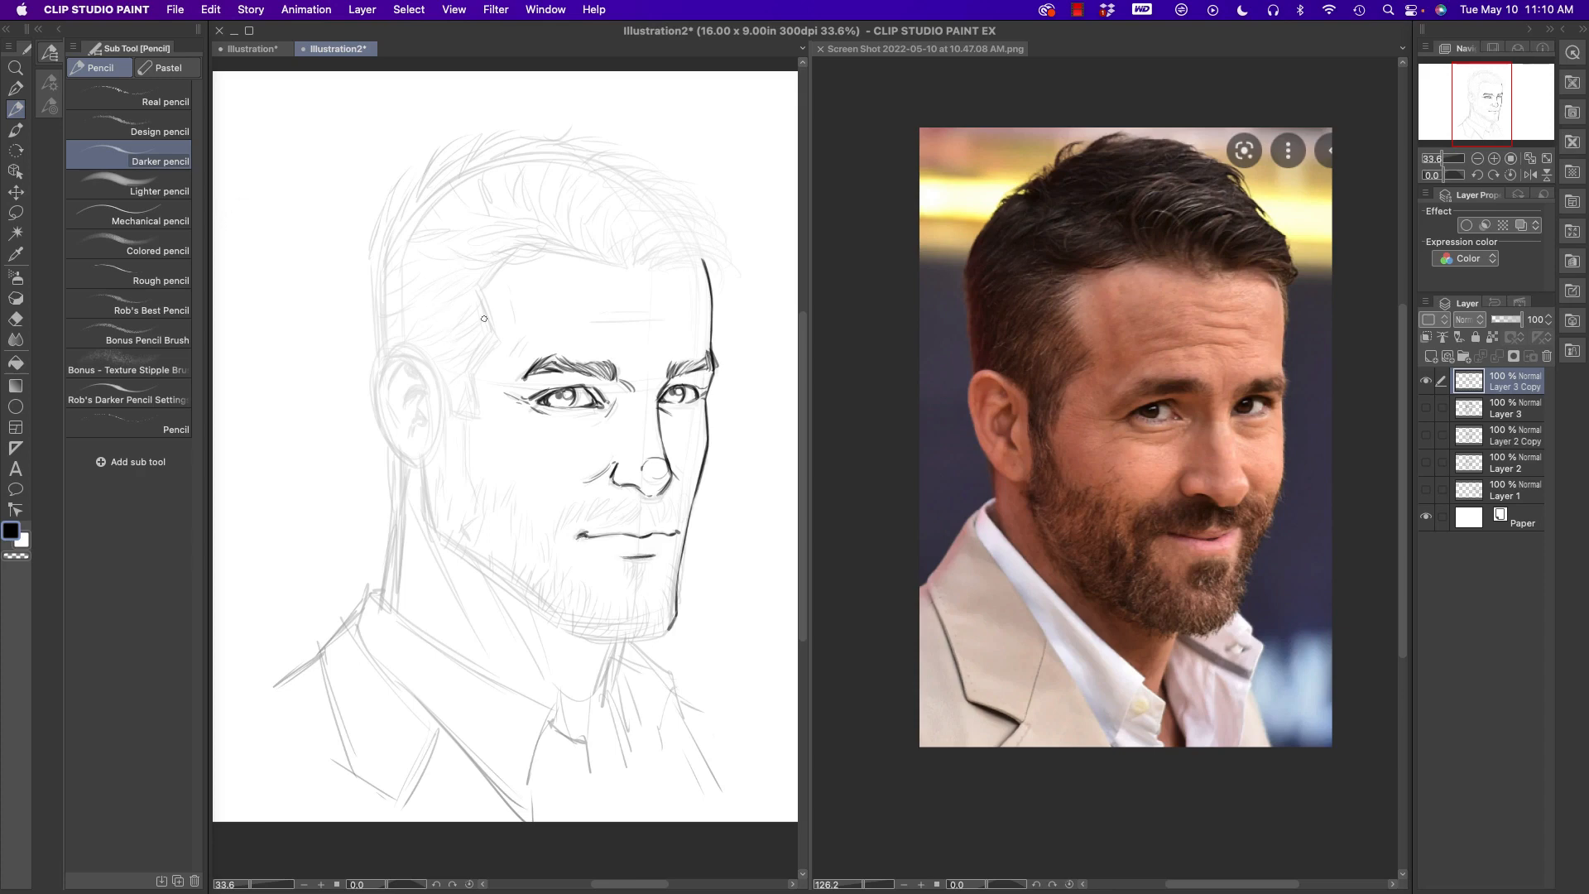
- Draw the moustache, the soul patch and the chin beard with short hair strokes
mouse_move(644, 504)
mouse_down()
mouse_move(606, 525)
mouse_move(617, 503)
mouse_move(582, 526)
mouse_move(558, 532)
mouse_up()
mouse_move(659, 503)
mouse_down()
mouse_move(652, 527)
mouse_move(682, 530)
mouse_up()
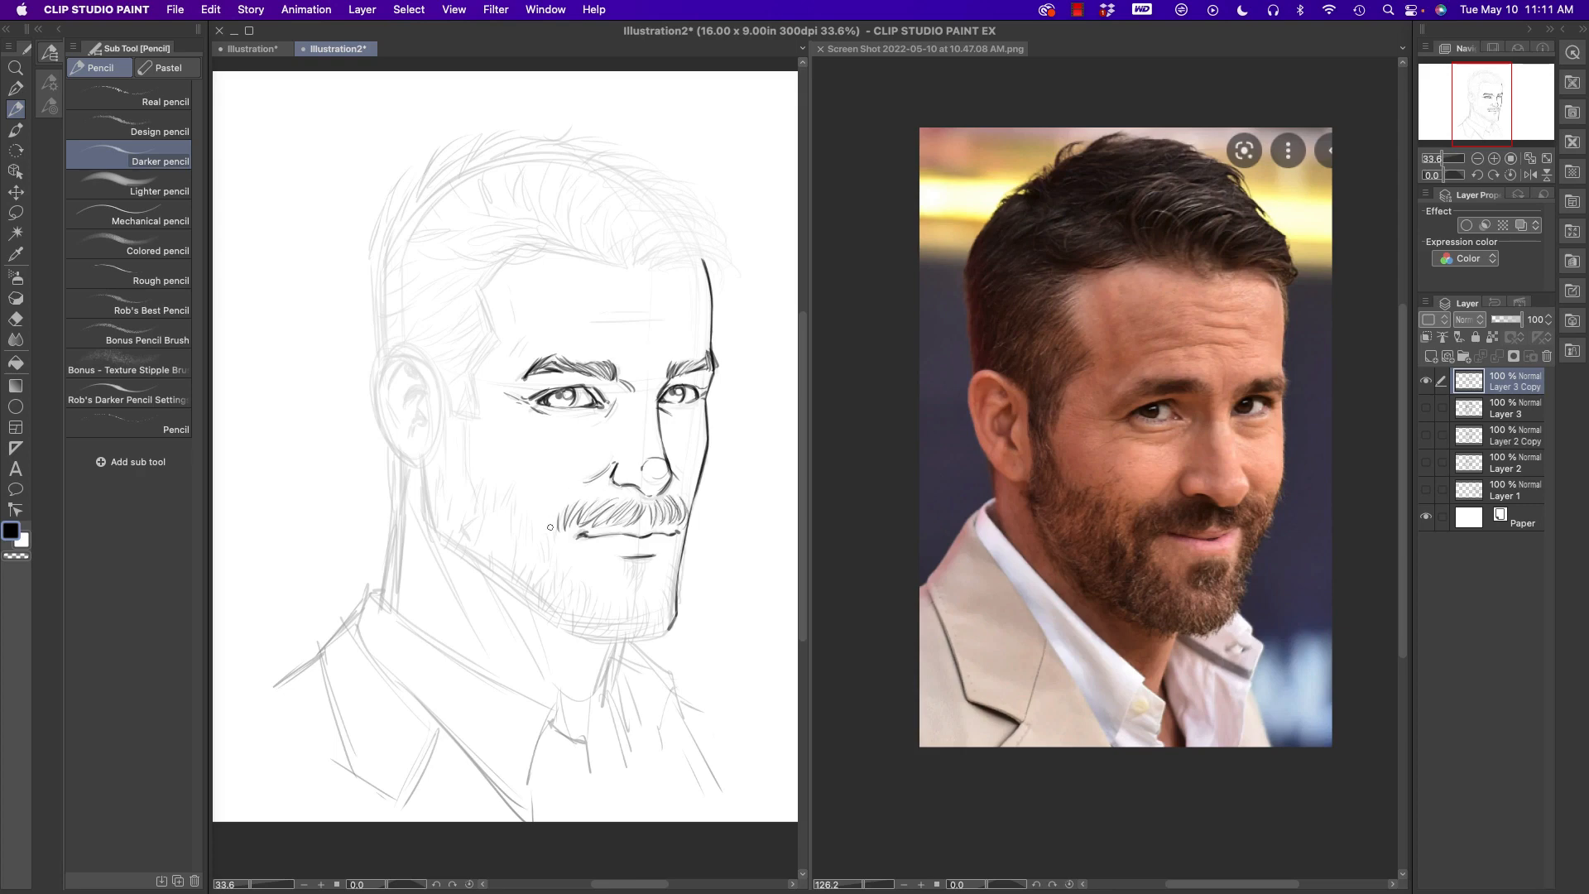
drag(553, 522, 552, 528)
mouse_move(553, 526)
mouse_down()
mouse_move(546, 561)
mouse_move(554, 546)
mouse_move(582, 604)
mouse_up()
drag(600, 588, 605, 614)
drag(619, 593, 621, 617)
drag(633, 590, 626, 613)
mouse_move(628, 554)
mouse_down()
mouse_move(646, 583)
mouse_move(631, 574)
mouse_move(654, 614)
mouse_up()
drag(662, 592, 667, 602)
drag(672, 577, 675, 591)
mouse_move(676, 569)
mouse_down()
mouse_move(680, 531)
mouse_move(662, 564)
mouse_move(668, 626)
mouse_up()
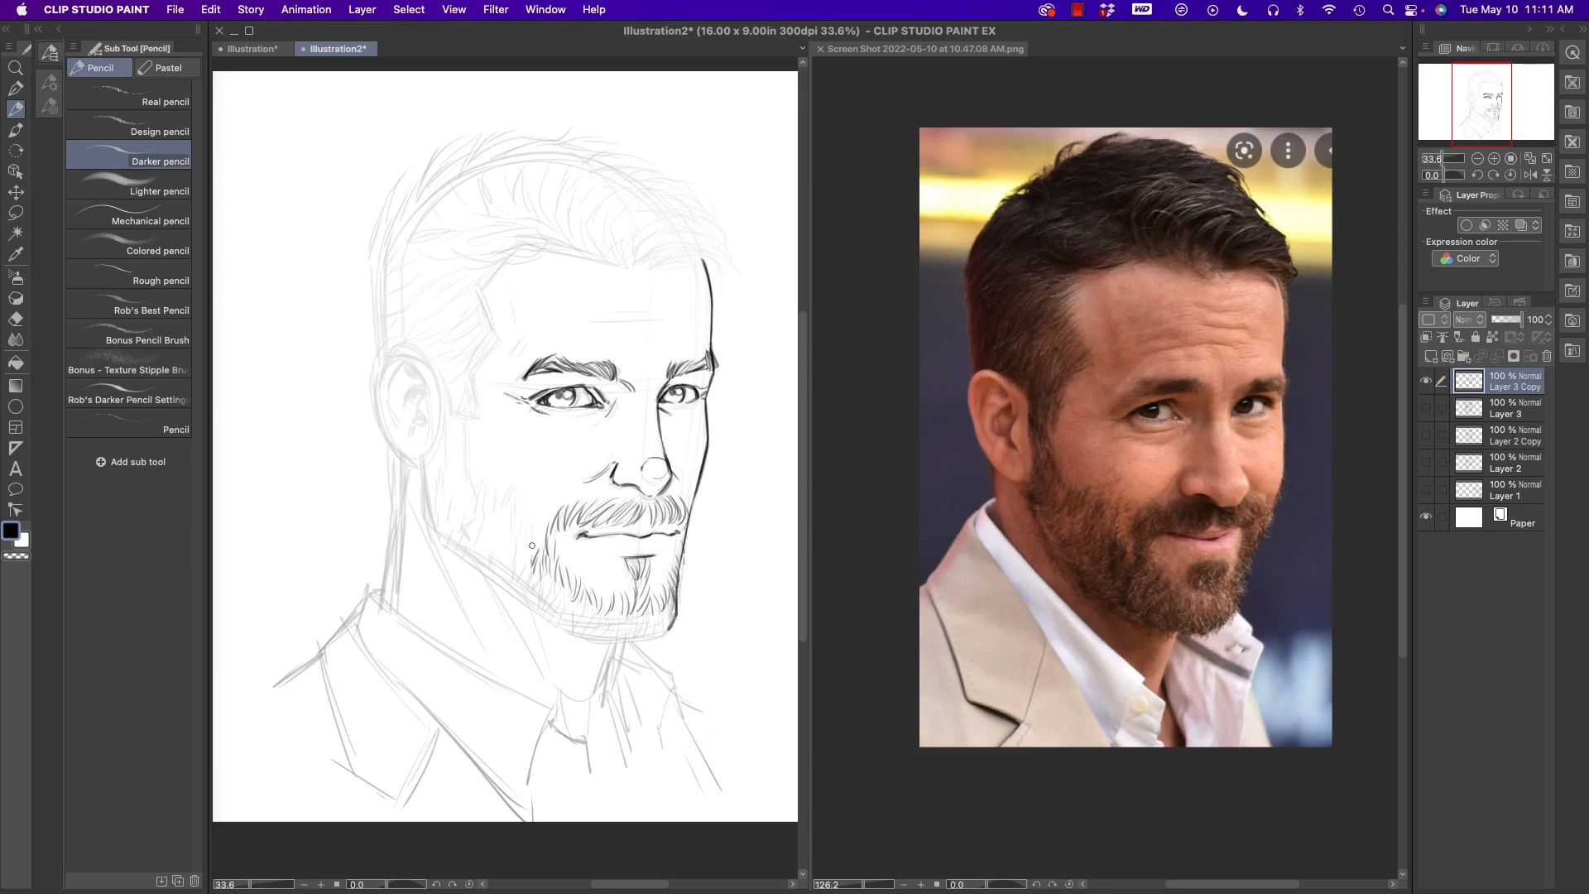
- Fill the cheek and jaw beard with short hair strokes, from the mouth corner to the sideburn and along the jawline
mouse_move(531, 538)
mouse_down()
mouse_move(527, 556)
mouse_move(495, 524)
mouse_up()
mouse_move(507, 518)
mouse_down()
mouse_move(499, 542)
mouse_move(484, 522)
mouse_up()
drag(487, 490, 479, 520)
drag(477, 490, 471, 503)
drag(474, 466, 464, 485)
drag(470, 451, 458, 470)
mouse_move(467, 436)
mouse_down()
mouse_move(459, 462)
mouse_move(447, 438)
mouse_move(445, 457)
mouse_up()
drag(447, 438, 441, 505)
mouse_move(466, 470)
mouse_down()
mouse_move(432, 497)
mouse_move(457, 531)
mouse_move(451, 494)
mouse_move(471, 565)
mouse_up()
mouse_move(491, 538)
mouse_down()
mouse_move(553, 615)
mouse_move(588, 620)
mouse_move(581, 641)
mouse_move(604, 621)
mouse_move(663, 635)
mouse_up()
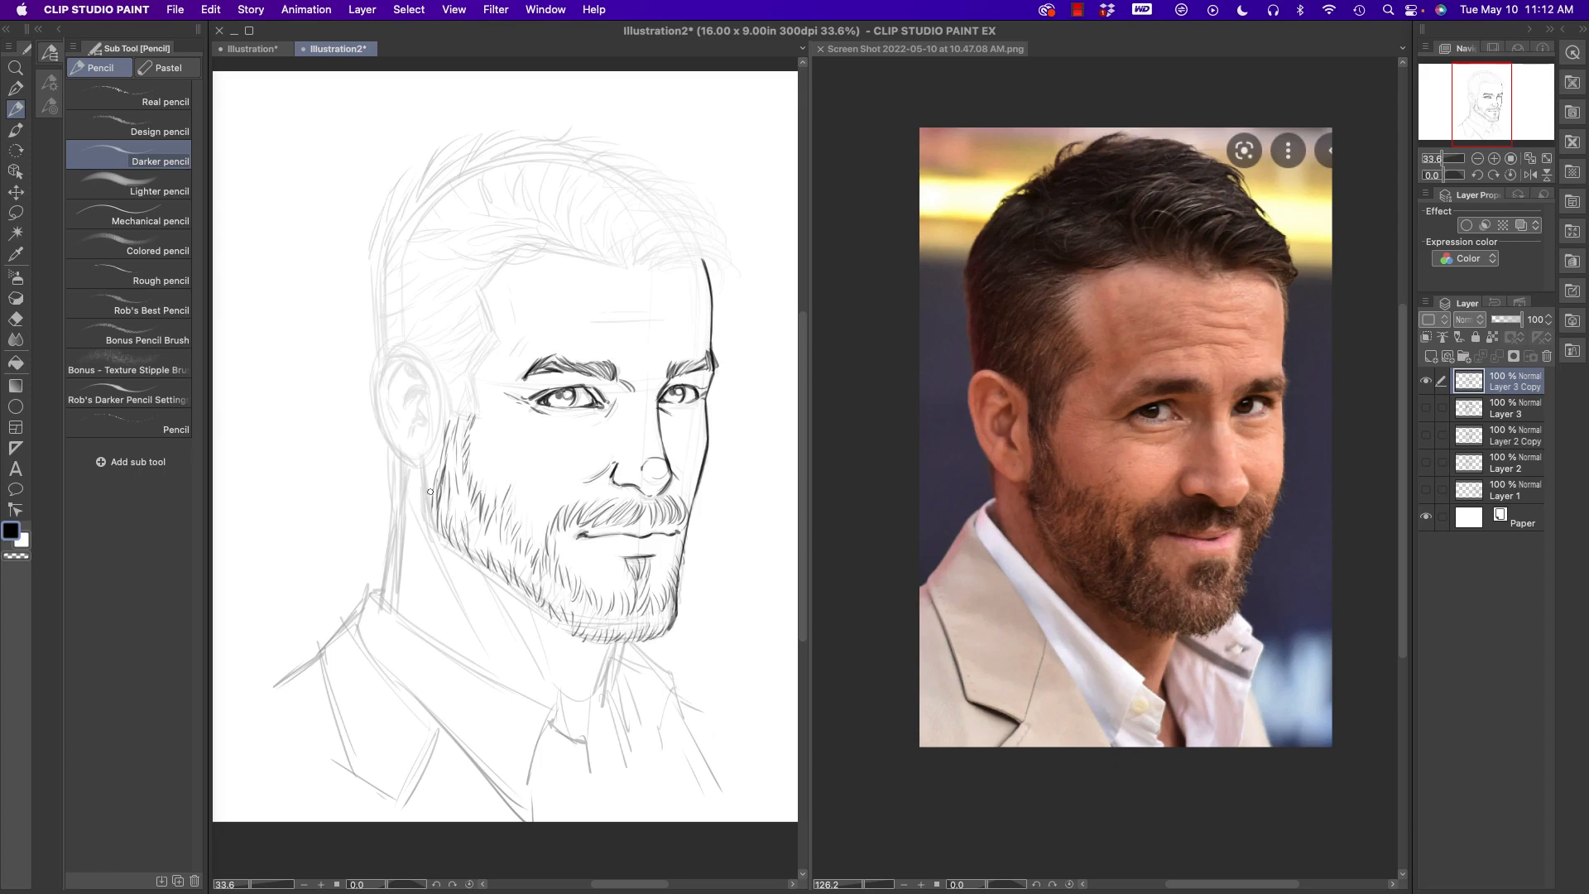
drag(459, 400, 451, 420)
- Draw the front hairline across the forehead and temple, and add the wrinkles above the brows and on the forehead
mouse_move(478, 367)
mouse_down()
mouse_move(484, 290)
mouse_move(528, 232)
mouse_move(509, 244)
mouse_move(558, 248)
mouse_move(589, 228)
mouse_move(612, 257)
mouse_move(624, 219)
mouse_move(624, 256)
mouse_move(673, 243)
mouse_move(646, 266)
mouse_move(679, 241)
mouse_move(649, 263)
mouse_move(684, 252)
mouse_move(714, 285)
mouse_move(736, 264)
mouse_move(651, 247)
mouse_move(727, 255)
mouse_up()
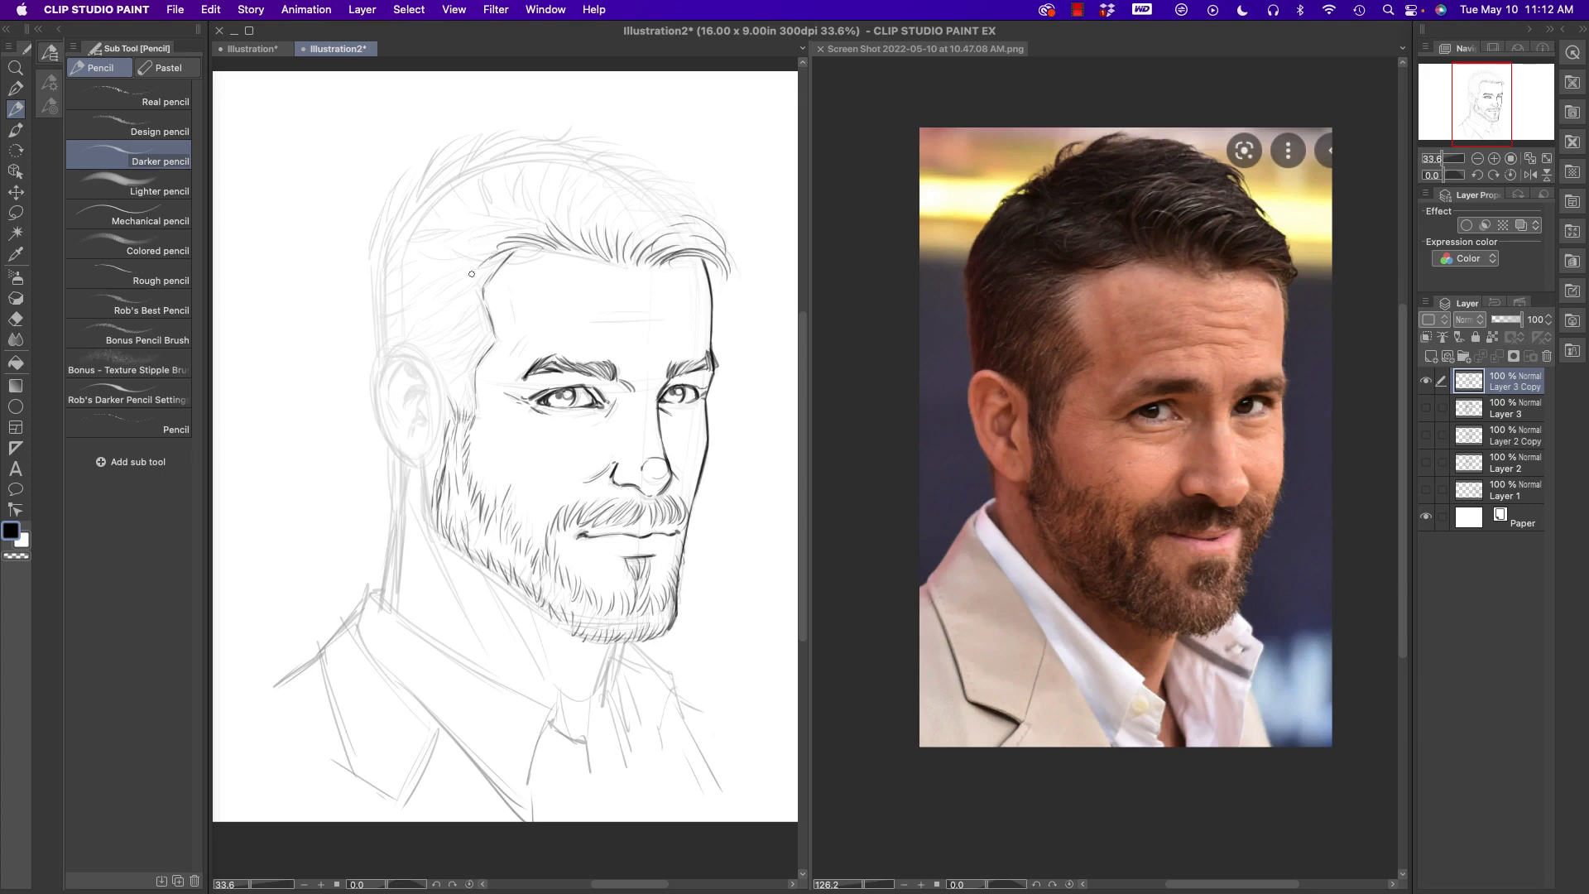
drag(507, 255, 456, 303)
drag(531, 331, 514, 361)
drag(604, 323, 666, 315)
drag(644, 300, 630, 298)
- Draw the short hair strokes at the temple between the hairline and the ear
drag(490, 329, 444, 370)
mouse_move(480, 361)
mouse_down()
mouse_move(444, 377)
mouse_move(461, 386)
mouse_move(469, 354)
mouse_up()
drag(466, 355, 424, 355)
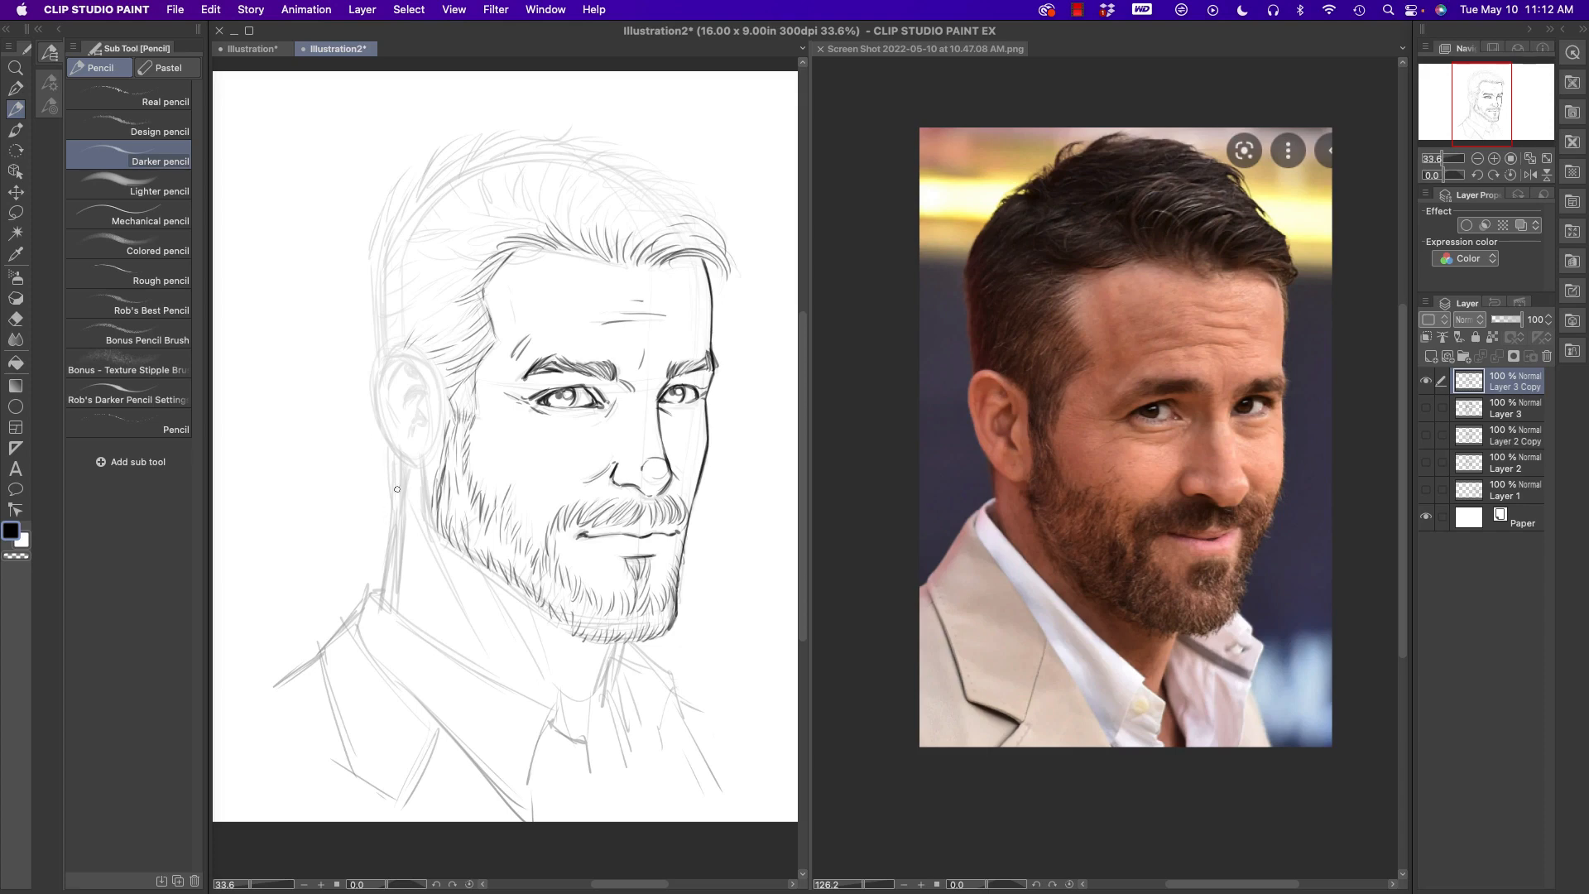
- Draw the neck's back and front contours with its muscle lines, and reinforce the beard's edge under the chin
drag(401, 457, 389, 604)
drag(613, 640, 594, 703)
drag(520, 627, 538, 649)
drag(414, 532, 447, 598)
mouse_move(449, 523)
mouse_down()
mouse_move(460, 562)
mouse_move(496, 566)
mouse_move(513, 589)
mouse_up()
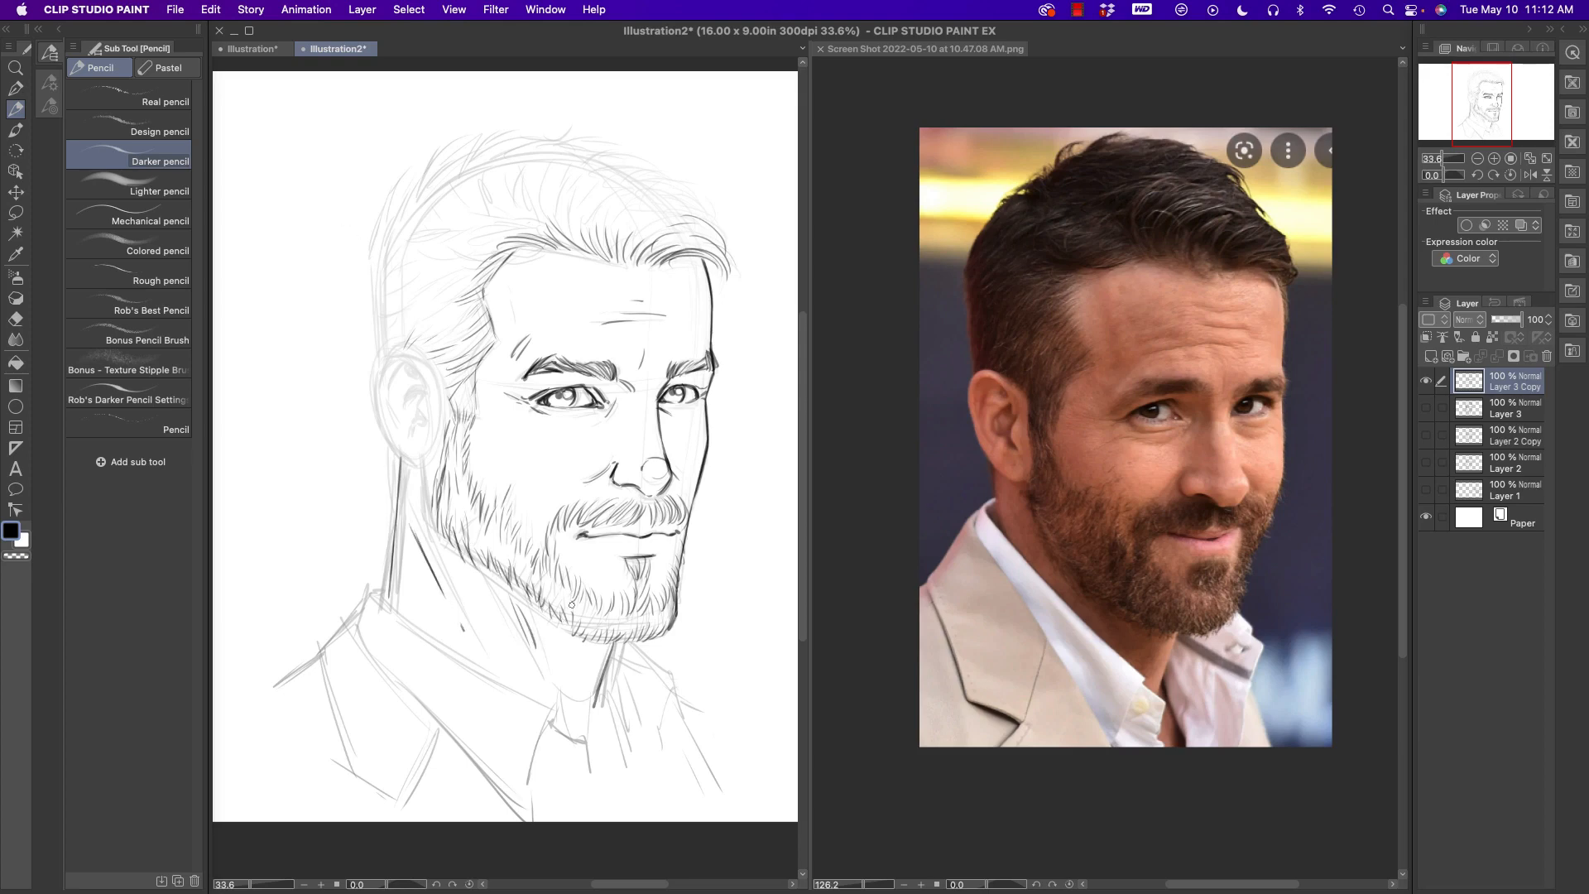
mouse_move(613, 620)
mouse_down()
mouse_move(608, 637)
mouse_move(656, 629)
mouse_up()
- Draw the ear's bold outline and its dark inner folds
mouse_move(420, 356)
mouse_down()
mouse_move(397, 361)
mouse_move(430, 365)
mouse_move(438, 389)
mouse_move(411, 433)
mouse_up()
key(super+z)
mouse_move(397, 363)
mouse_down()
mouse_move(384, 391)
mouse_move(398, 423)
mouse_move(413, 416)
mouse_up()
mouse_move(390, 356)
mouse_down()
mouse_move(378, 418)
mouse_move(408, 463)
mouse_move(427, 459)
mouse_move(428, 510)
mouse_up()
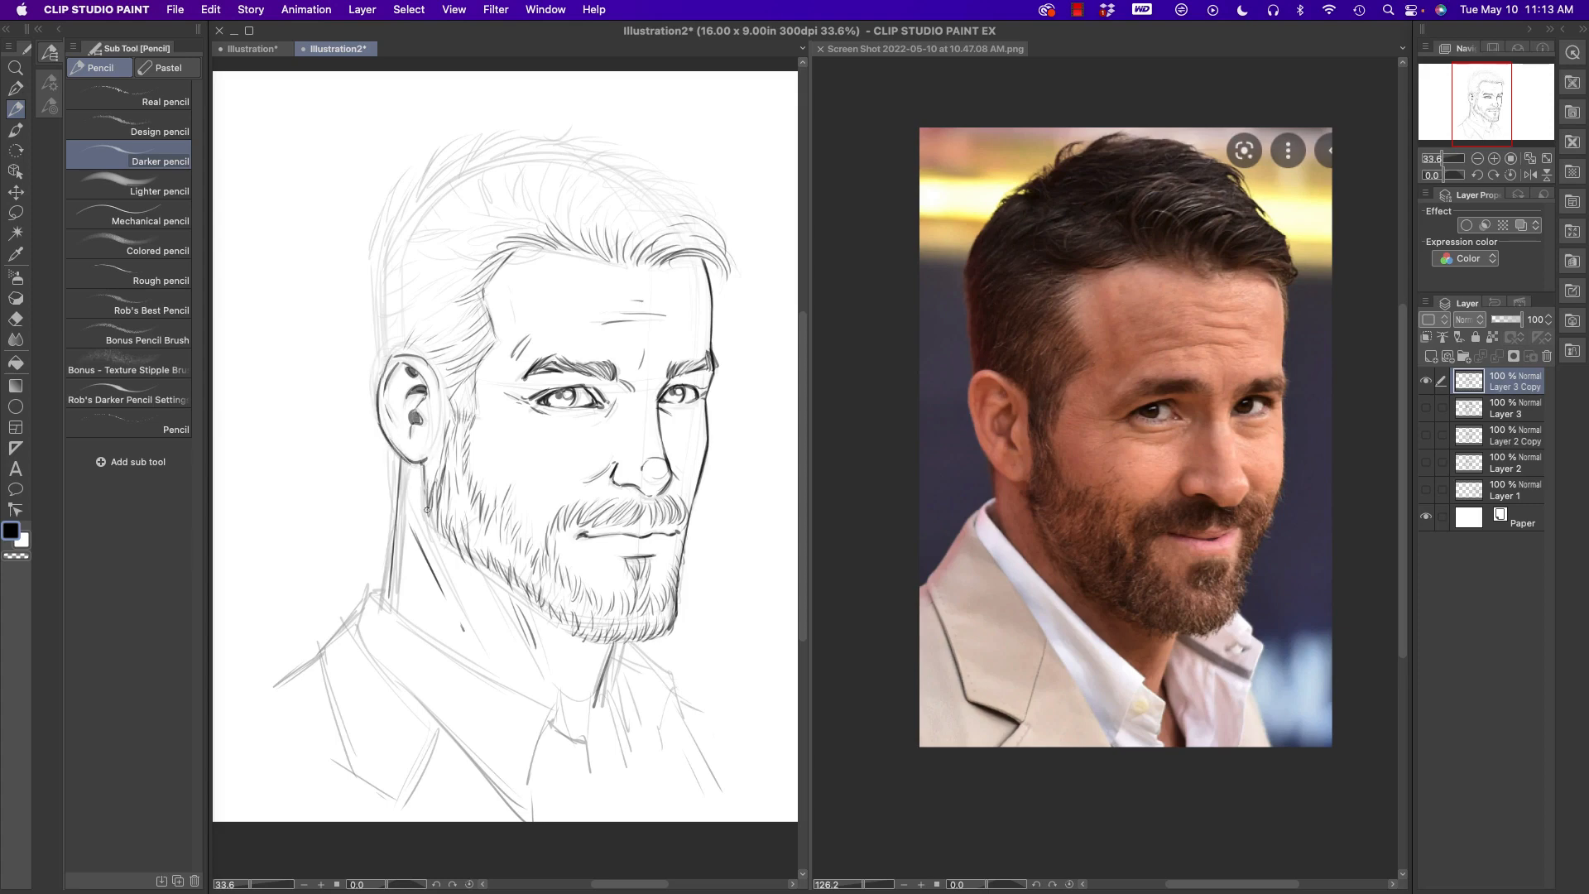
- Draw short hair strokes above the ear and up the back of the head
drag(456, 323, 419, 354)
drag(461, 359, 432, 367)
mouse_move(449, 309)
mouse_down()
mouse_move(430, 324)
mouse_move(419, 308)
mouse_move(380, 358)
mouse_up()
mouse_move(394, 301)
mouse_down()
mouse_move(376, 352)
mouse_move(370, 322)
mouse_up()
mouse_move(394, 269)
mouse_down()
mouse_move(369, 297)
mouse_move(377, 247)
mouse_up()
- Draw the swept hair strands at the front of the head, above the far side of the forehead
mouse_move(642, 199)
mouse_down()
mouse_move(620, 231)
mouse_move(696, 223)
mouse_up()
mouse_move(662, 189)
mouse_down()
mouse_move(712, 217)
mouse_move(641, 184)
mouse_move(663, 172)
mouse_up()
mouse_move(657, 183)
mouse_down()
mouse_move(699, 185)
mouse_move(661, 163)
mouse_move(687, 173)
mouse_move(588, 190)
mouse_up()
key(super+z)
key(super+z)
mouse_move(675, 262)
mouse_down()
mouse_move(703, 259)
mouse_move(711, 281)
mouse_up()
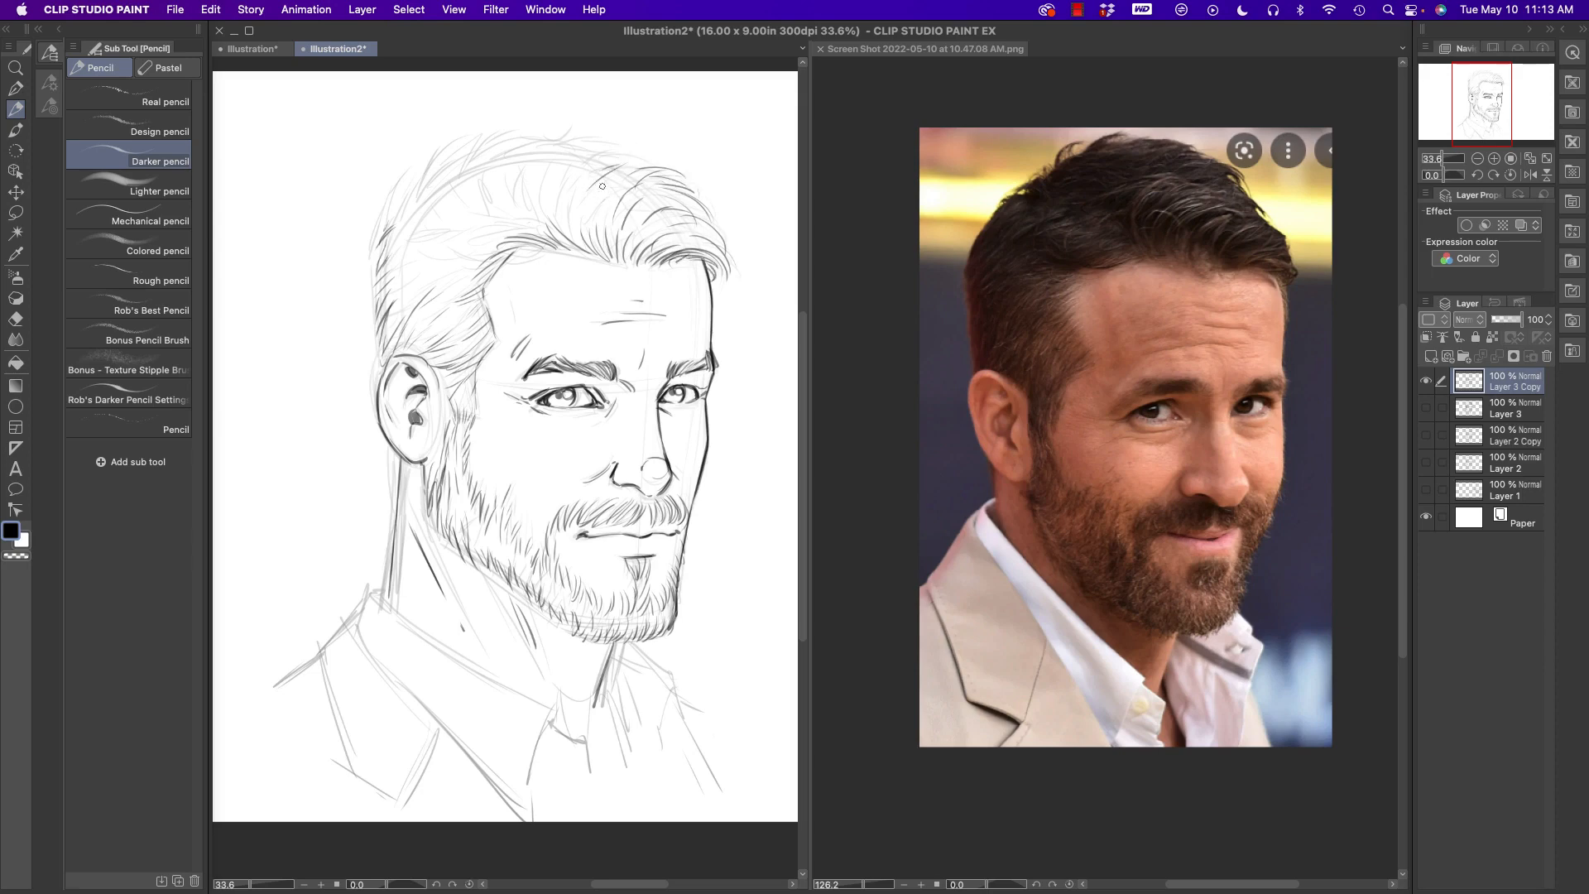
- Draw hair strokes across the crown and down the back and side of the head
drag(590, 163, 615, 153)
mouse_move(598, 165)
mouse_down()
mouse_move(643, 161)
mouse_move(576, 130)
mouse_up()
mouse_move(522, 178)
mouse_down()
mouse_move(536, 128)
mouse_move(558, 149)
mouse_move(620, 148)
mouse_up()
mouse_move(475, 161)
mouse_down()
mouse_move(528, 136)
mouse_move(475, 134)
mouse_move(505, 141)
mouse_up()
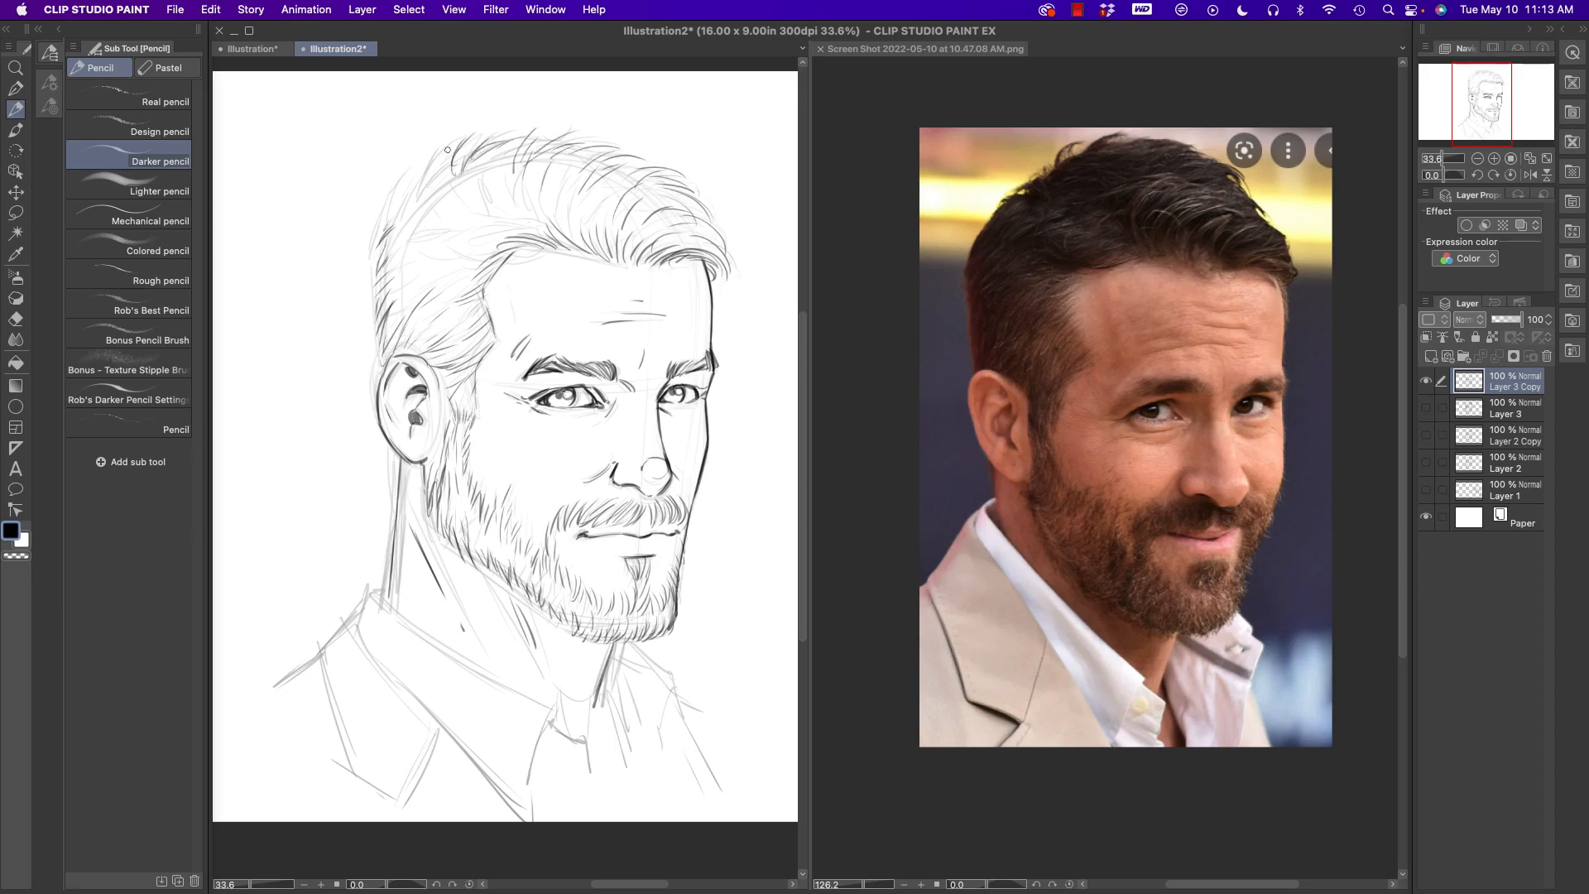
mouse_move(433, 185)
mouse_down()
mouse_move(463, 143)
mouse_move(427, 168)
mouse_up()
mouse_move(408, 208)
mouse_down()
mouse_move(418, 180)
mouse_move(408, 212)
mouse_move(440, 218)
mouse_up()
mouse_move(400, 272)
mouse_down()
mouse_move(427, 223)
mouse_move(485, 259)
mouse_up()
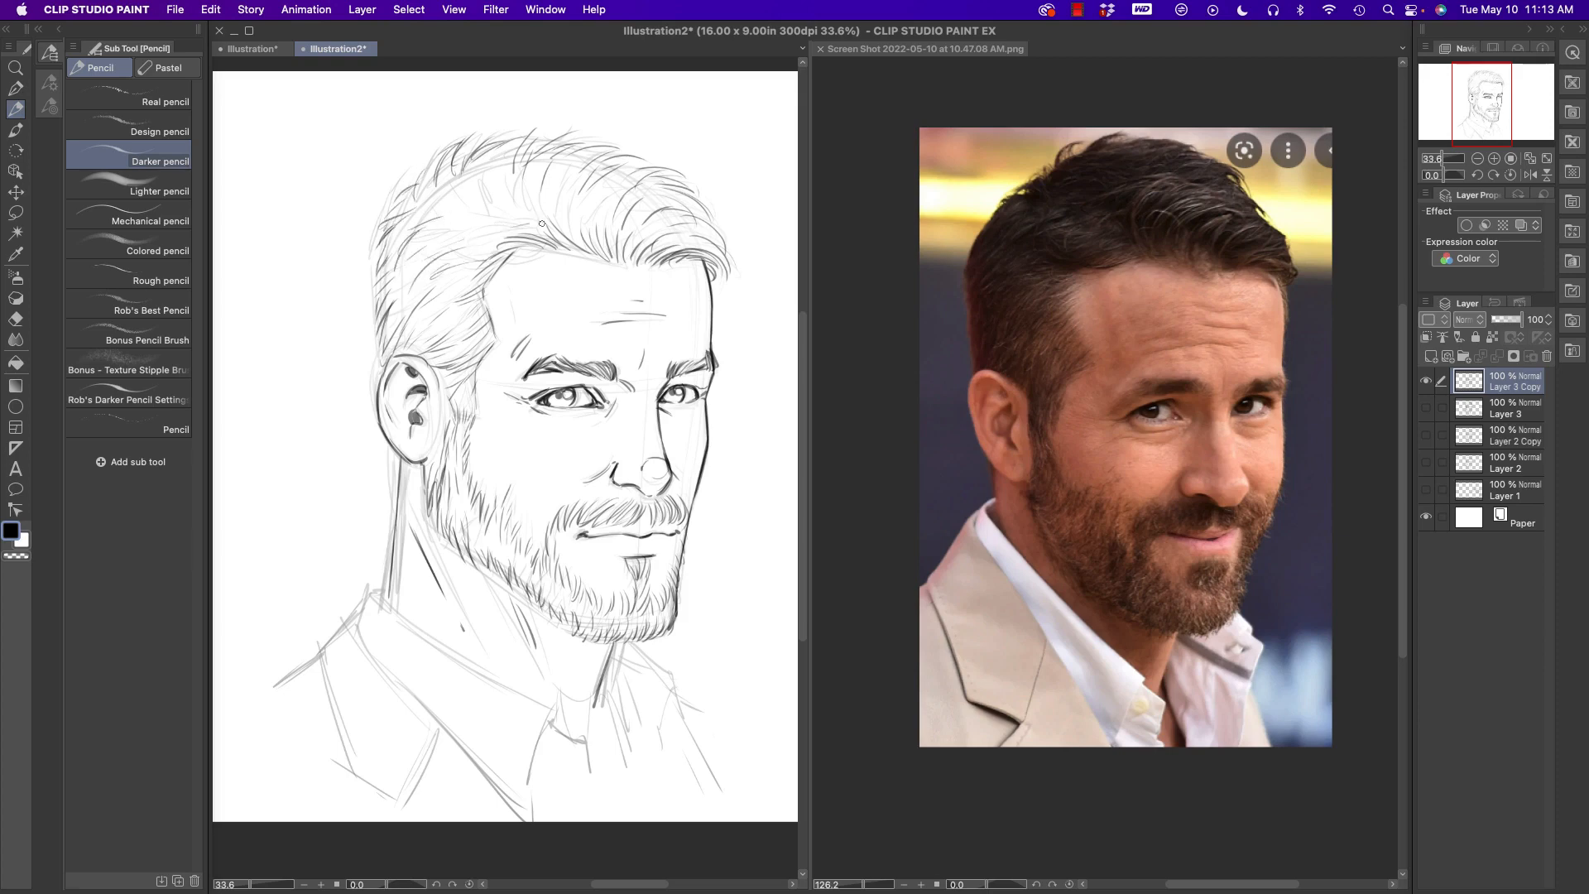
- Fill the top and front of the hair with additional flowing strands
drag(568, 231, 576, 191)
drag(465, 214, 444, 201)
drag(463, 216, 484, 168)
drag(507, 171, 501, 192)
mouse_move(651, 206)
mouse_down()
mouse_move(635, 231)
mouse_move(695, 200)
mouse_up()
drag(667, 173, 694, 188)
- Draw the near side's shirt collar with its button and the notched jacket lapel in bold line
mouse_move(403, 484)
mouse_down()
mouse_move(400, 564)
mouse_move(551, 722)
mouse_up()
mouse_move(528, 786)
mouse_down()
mouse_move(550, 716)
mouse_move(583, 796)
mouse_move(365, 658)
mouse_move(423, 697)
mouse_up()
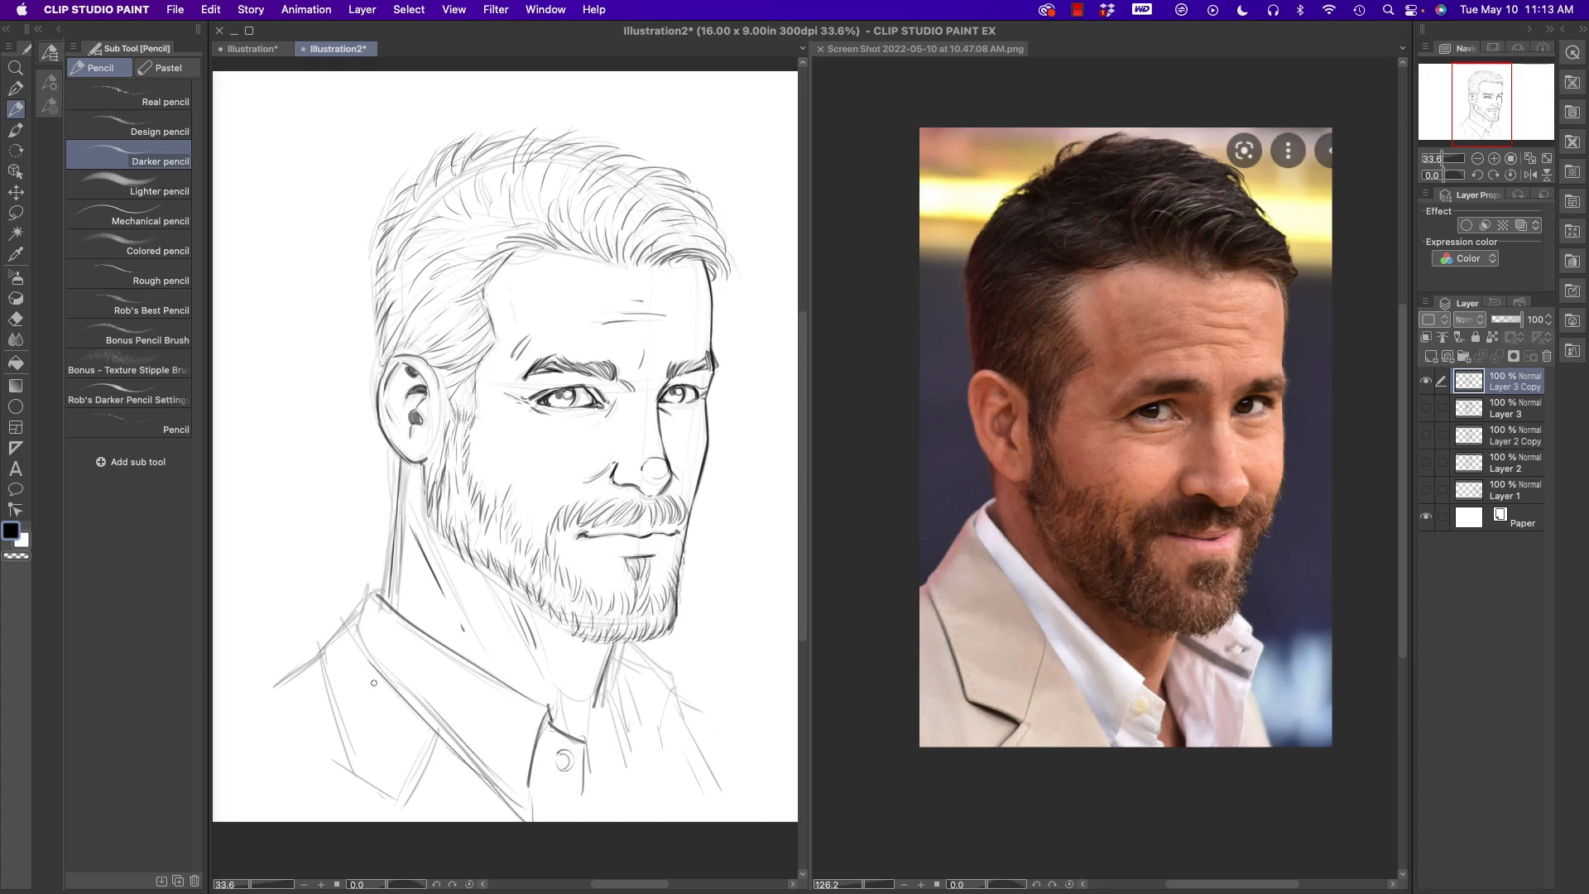
mouse_move(317, 648)
mouse_down()
mouse_move(351, 775)
mouse_move(418, 801)
mouse_up()
drag(439, 732, 418, 811)
mouse_move(323, 656)
mouse_down()
mouse_move(371, 590)
mouse_move(353, 633)
mouse_up()
drag(354, 627, 401, 695)
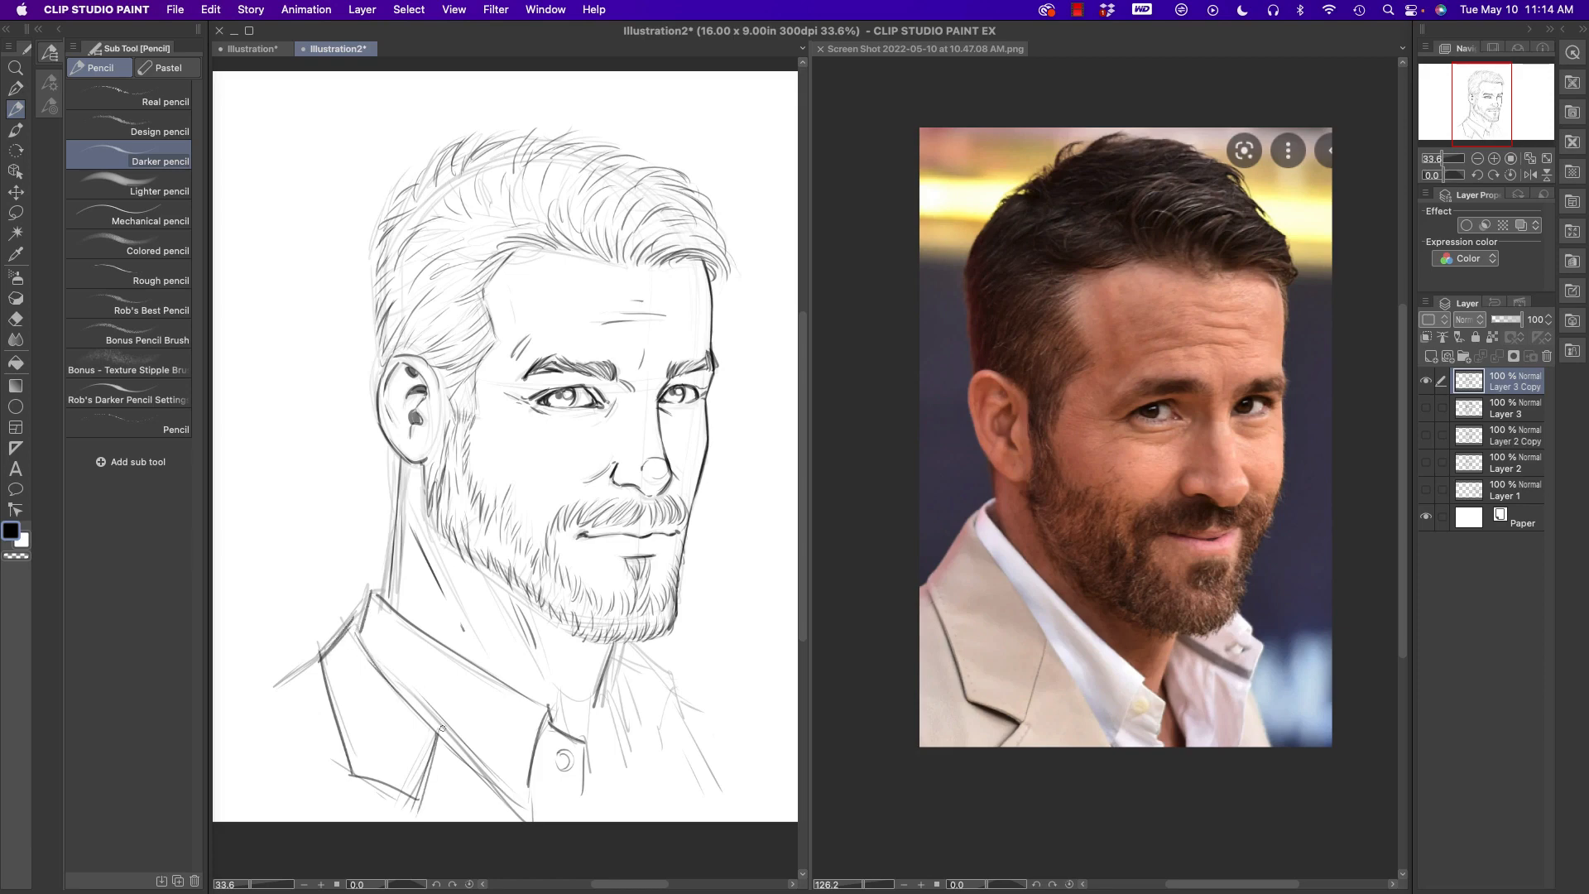
- Draw the far side's shirt collar, shirt folds and jacket edge in bold line
drag(622, 695, 598, 773)
mouse_move(626, 637)
mouse_down()
mouse_move(617, 651)
mouse_move(672, 677)
mouse_move(656, 730)
mouse_up()
drag(606, 675, 655, 723)
mouse_move(607, 684)
mouse_down()
mouse_move(659, 727)
mouse_move(654, 796)
mouse_up()
drag(691, 703, 669, 736)
drag(712, 781, 726, 807)
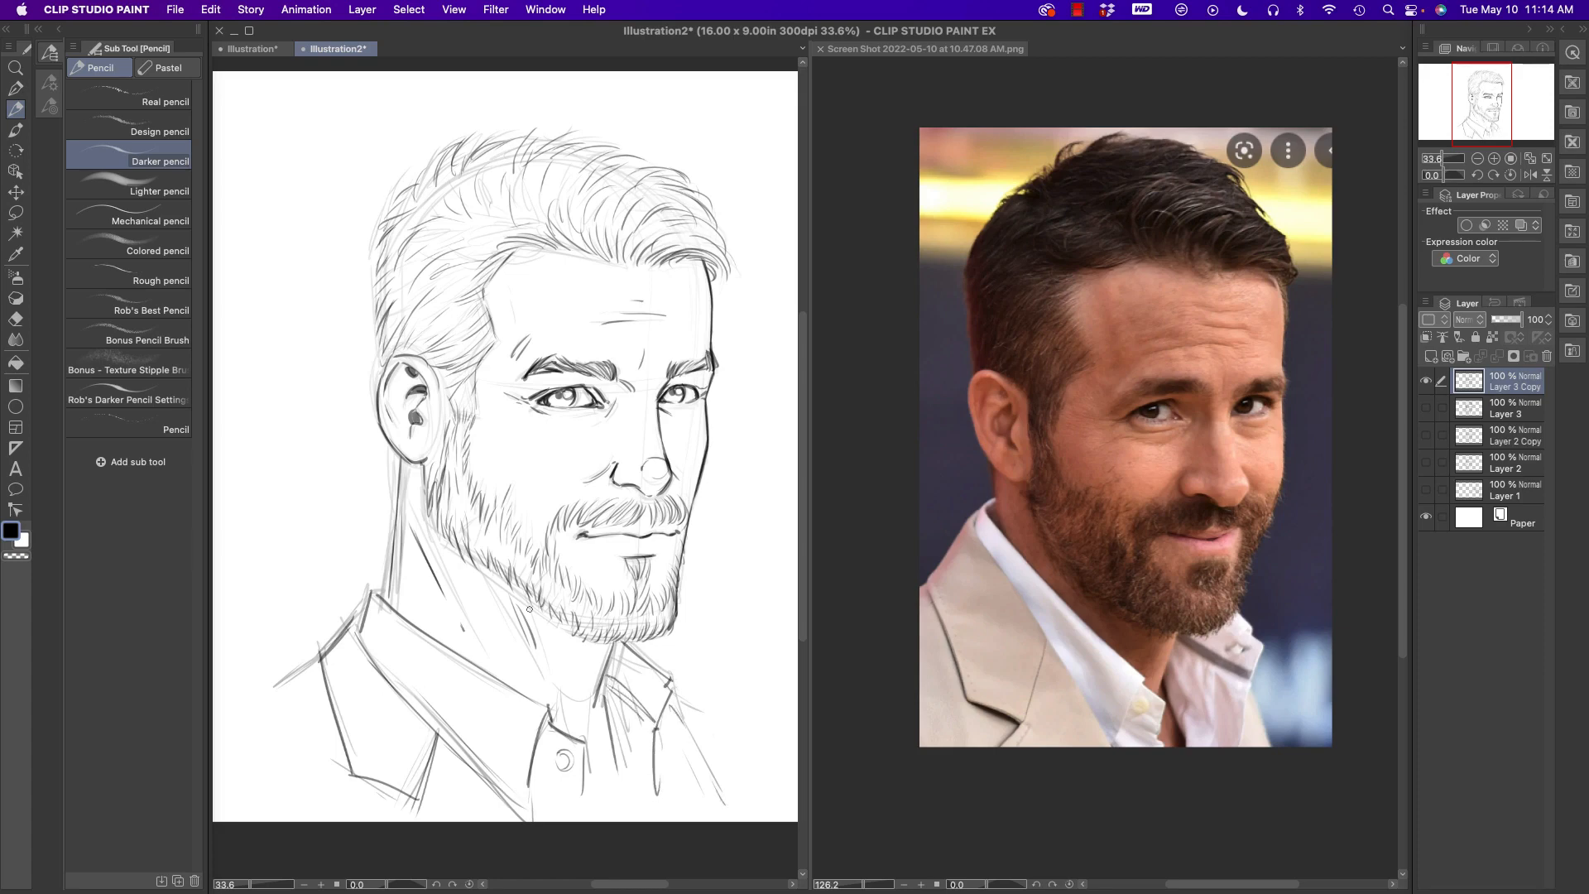
- Extend the near shoulder line and reinforce the beard's edge along the neck and jaw
drag(315, 661, 255, 710)
mouse_move(394, 451)
mouse_down()
mouse_move(402, 513)
mouse_move(448, 548)
mouse_up()
mouse_move(443, 518)
mouse_down()
mouse_move(455, 548)
mouse_move(570, 629)
mouse_up()
drag(581, 388, 594, 400)
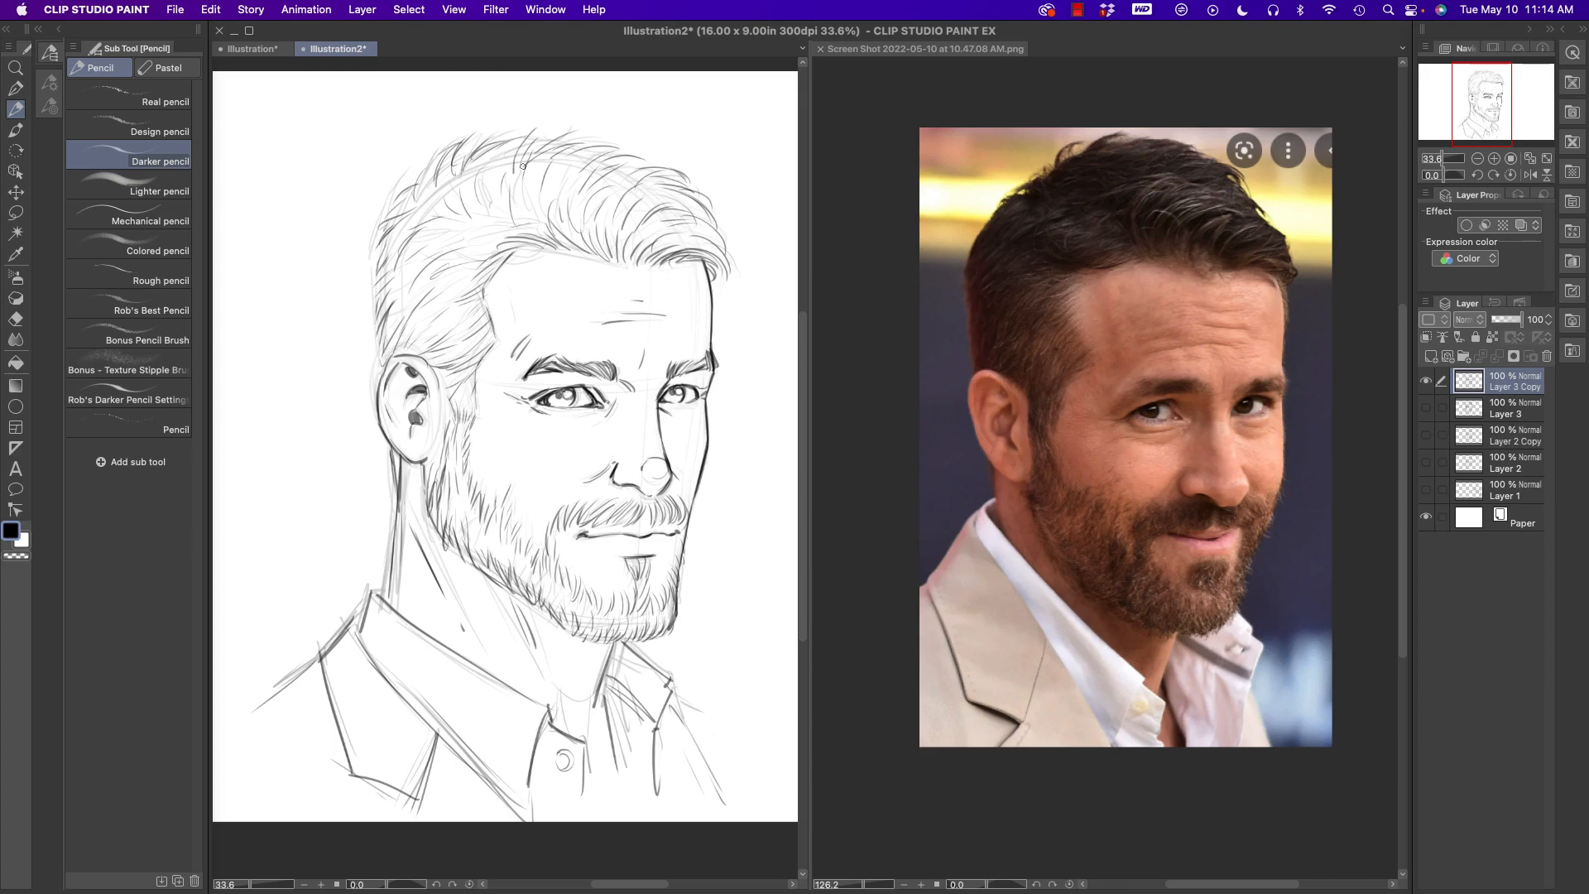
- Add darker strands inside the hair to define its locks across the top, side and front
drag(523, 166, 579, 176)
drag(588, 178, 654, 217)
drag(497, 186, 515, 202)
drag(517, 190, 634, 246)
mouse_move(419, 210)
mouse_down()
mouse_move(437, 239)
mouse_move(478, 253)
mouse_move(418, 250)
mouse_up()
mouse_move(408, 258)
mouse_down()
mouse_move(457, 311)
mouse_move(495, 242)
mouse_move(447, 313)
mouse_move(462, 329)
mouse_move(399, 294)
mouse_up()
mouse_move(464, 236)
mouse_down()
mouse_move(520, 246)
mouse_move(487, 213)
mouse_up()
mouse_move(474, 213)
mouse_down()
mouse_move(457, 179)
mouse_move(507, 171)
mouse_up()
drag(507, 236, 531, 199)
mouse_move(538, 203)
mouse_down()
mouse_move(562, 232)
mouse_move(632, 232)
mouse_move(651, 259)
mouse_up()
drag(654, 259, 679, 235)
drag(485, 149, 462, 163)
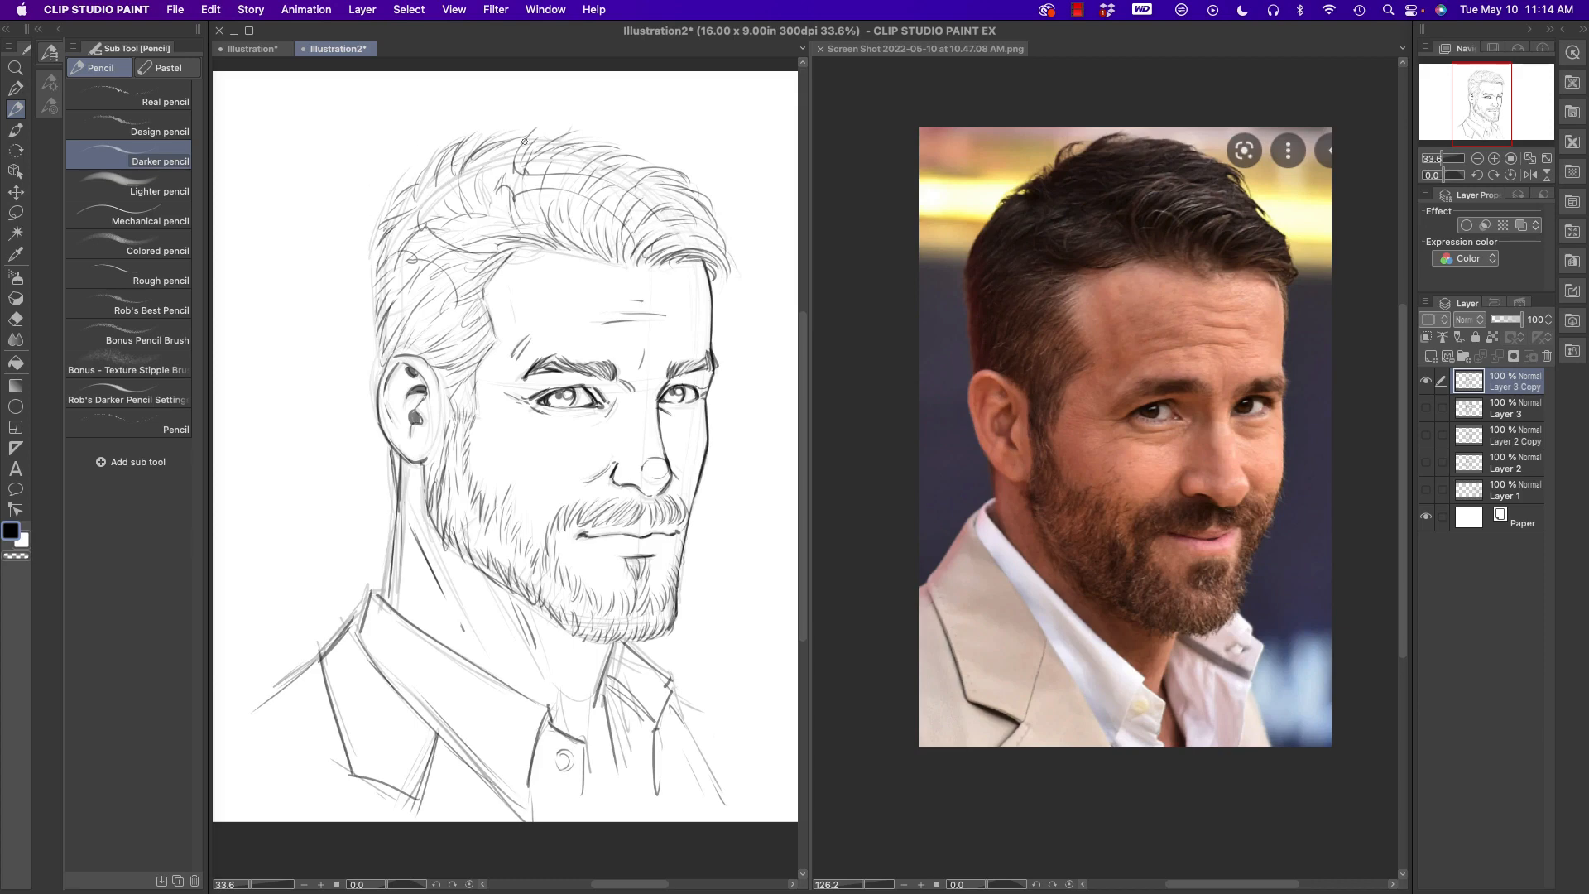
- Reinforce the hair's outer contour with bold tufts, from behind the ear over the crown to the front fringe
drag(378, 346, 374, 376)
drag(385, 312, 372, 340)
mouse_move(384, 263)
mouse_down()
mouse_move(374, 316)
mouse_move(371, 266)
mouse_up()
mouse_move(389, 220)
mouse_down()
mouse_move(368, 230)
mouse_move(405, 188)
mouse_up()
mouse_move(430, 160)
mouse_down()
mouse_move(420, 193)
mouse_move(425, 175)
mouse_up()
mouse_move(465, 139)
mouse_down()
mouse_move(445, 167)
mouse_move(460, 162)
mouse_up()
mouse_move(508, 136)
mouse_down()
mouse_move(481, 145)
mouse_move(502, 142)
mouse_up()
drag(543, 139, 522, 169)
drag(554, 134, 596, 148)
drag(583, 152, 667, 179)
mouse_move(652, 173)
mouse_down()
mouse_move(704, 185)
mouse_move(672, 196)
mouse_move(720, 246)
mouse_move(707, 238)
mouse_up()
drag(680, 247, 717, 290)
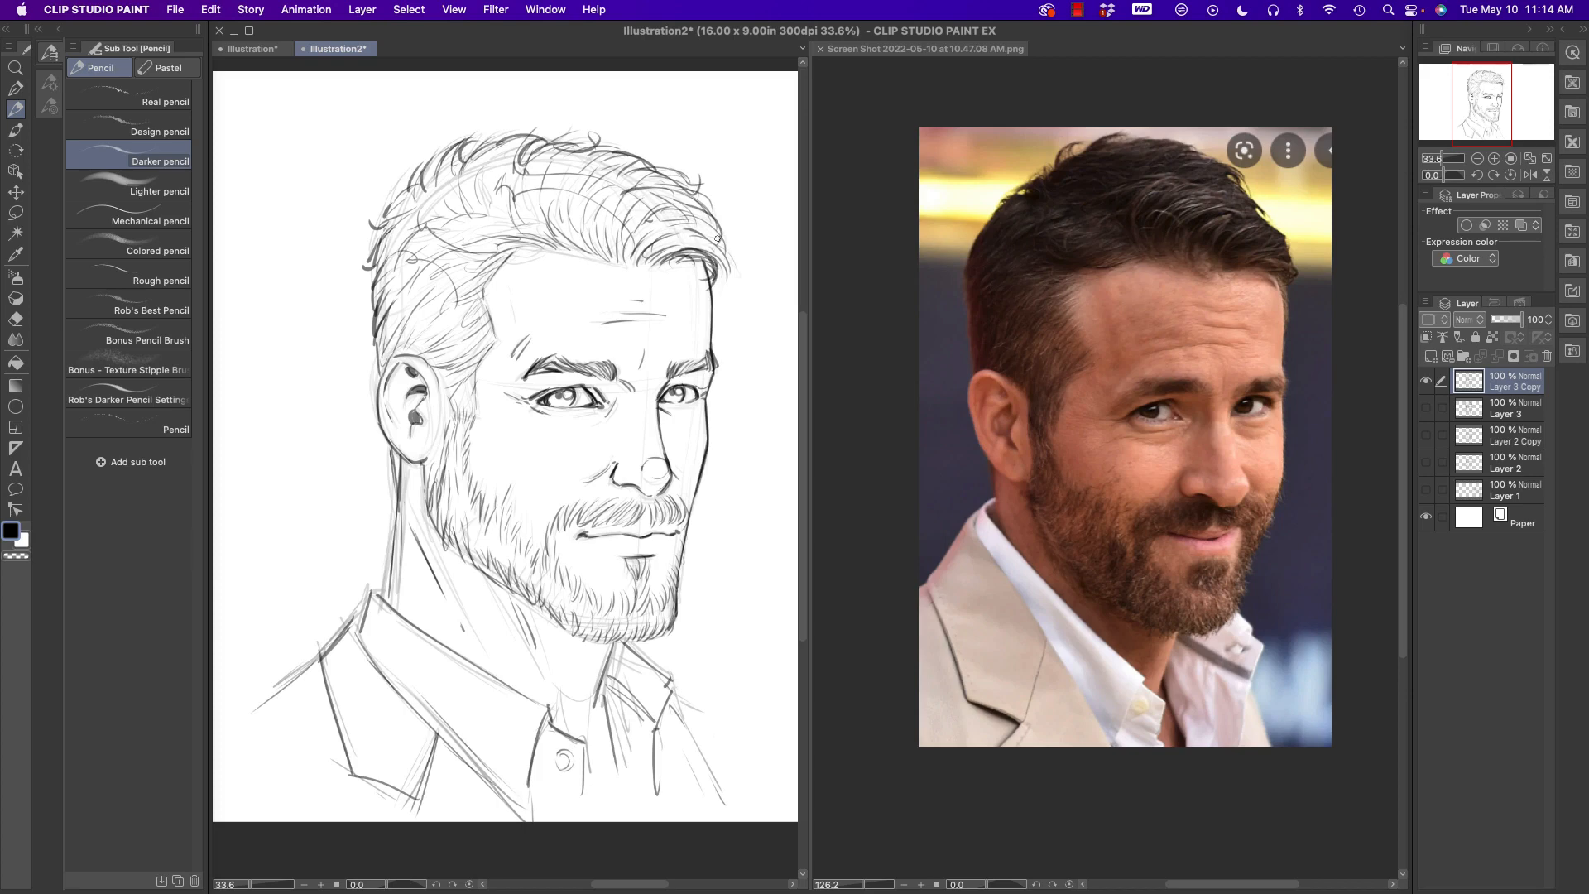
- Darken the fringe's front tip and the hairline over the forehead
drag(715, 236, 731, 283)
mouse_move(605, 228)
mouse_down()
mouse_move(610, 256)
mouse_move(522, 258)
mouse_move(584, 255)
mouse_up()
drag(548, 231, 604, 260)
drag(478, 239, 533, 219)
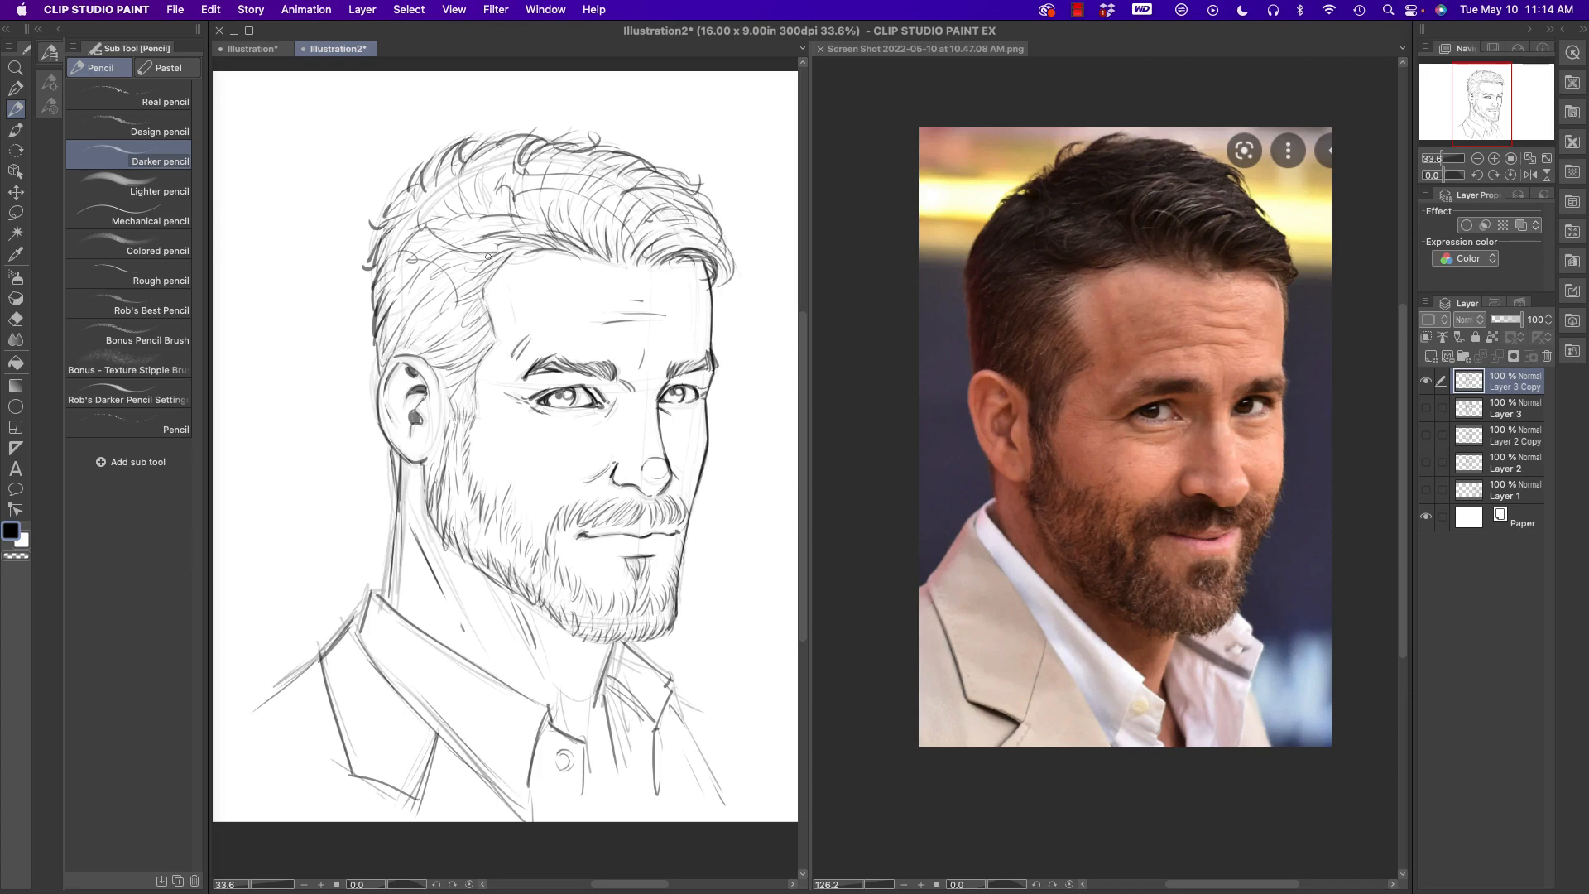
- Darken both eyebrows and reinforce the back and side lines of the neck
drag(662, 388, 710, 368)
drag(538, 371, 556, 348)
drag(396, 527, 381, 594)
drag(404, 504, 452, 635)
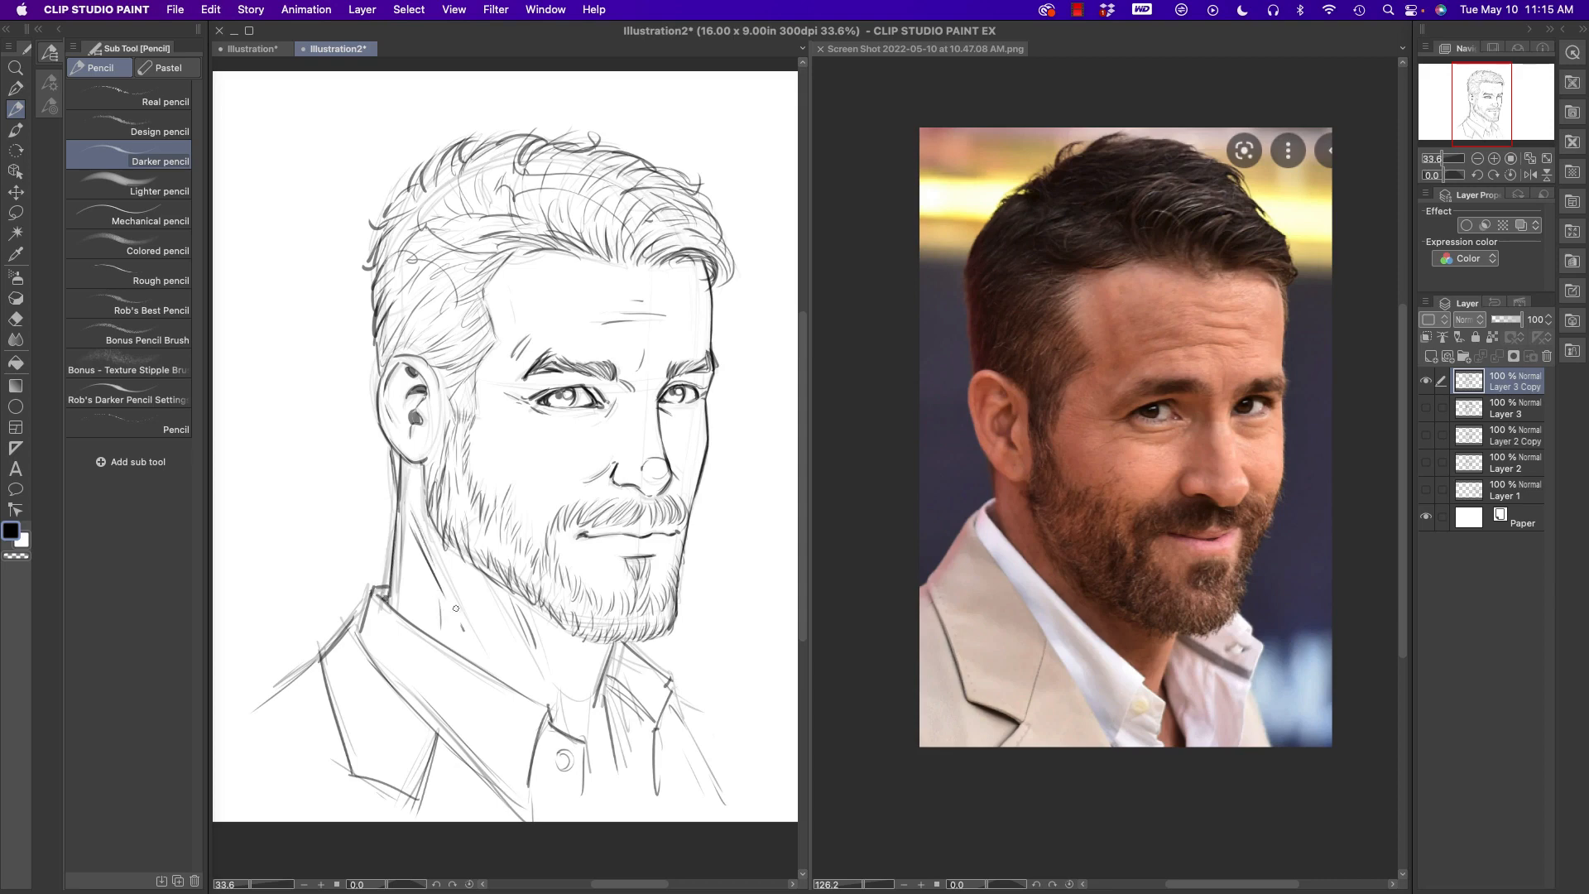